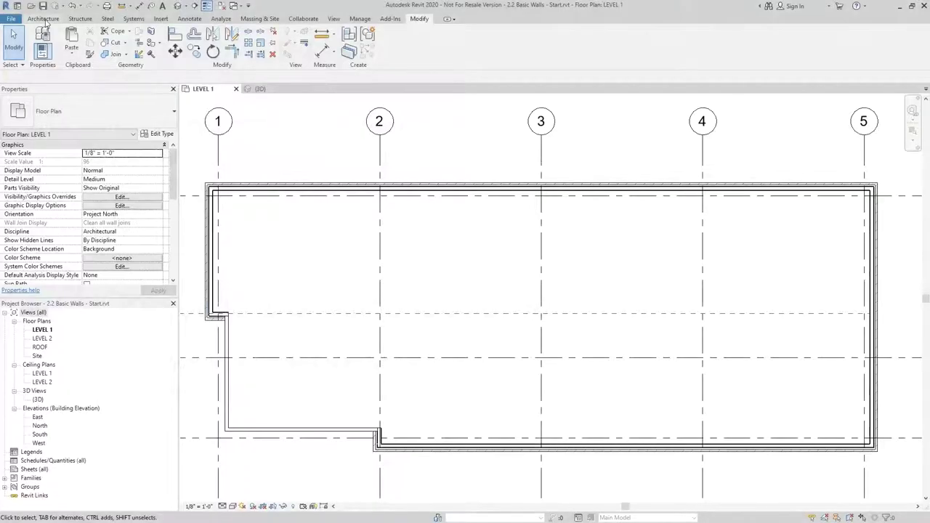
Start placing Interior - 4 7/8" Partition (1-hr) walls with Location Line set to Wall Centerline
left_click(44, 18)
left_click(42, 40)
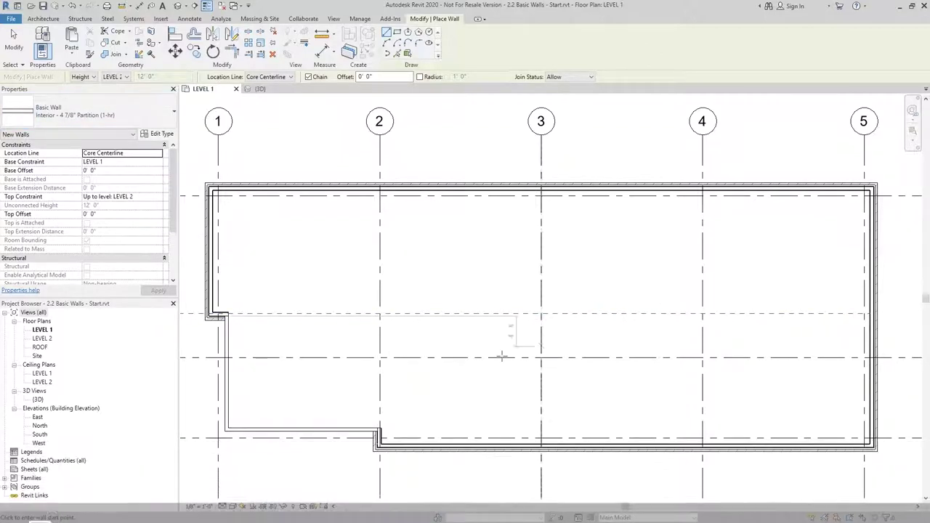
left_click(280, 77)
left_click(266, 86)
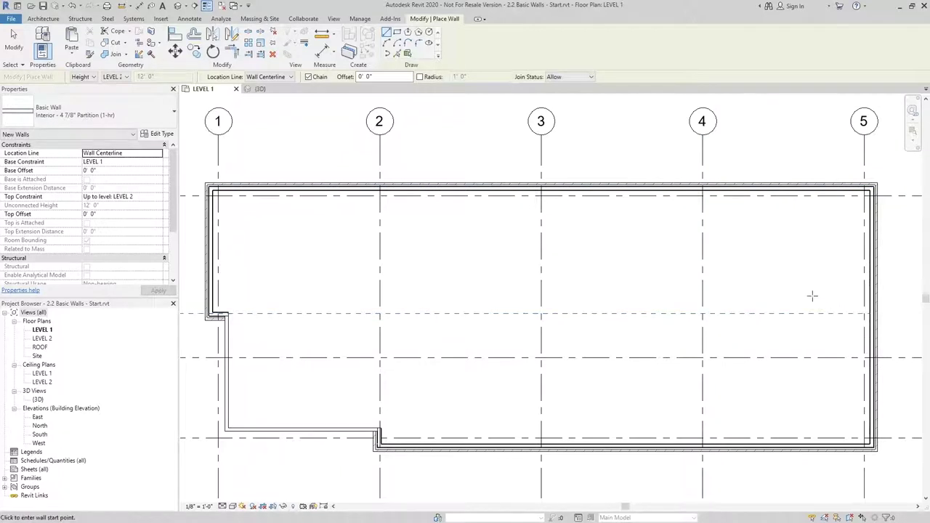
middle_click_drag(811, 308, 774, 314)
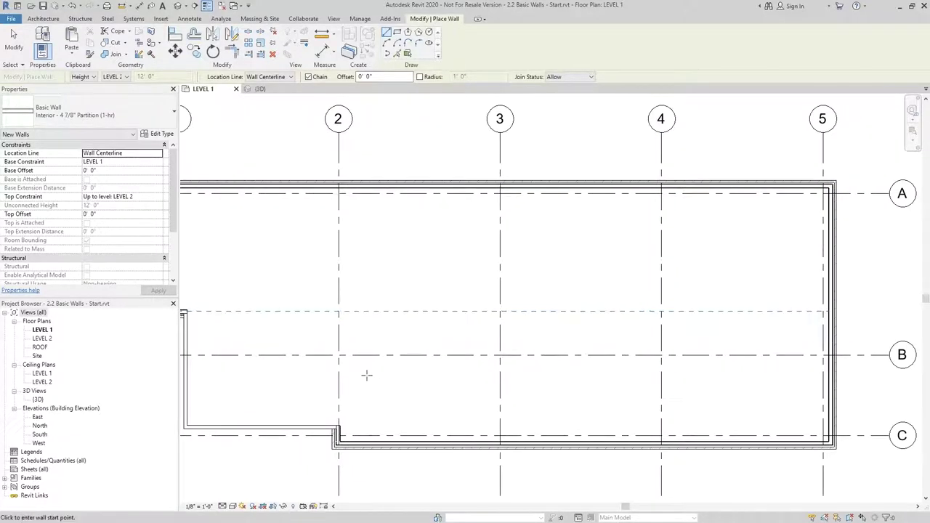
Draw a partition along grid 2 from the top exterior wall to the bottom exterior wall
scroll(324, 206, "up", 2)
left_click(338, 193)
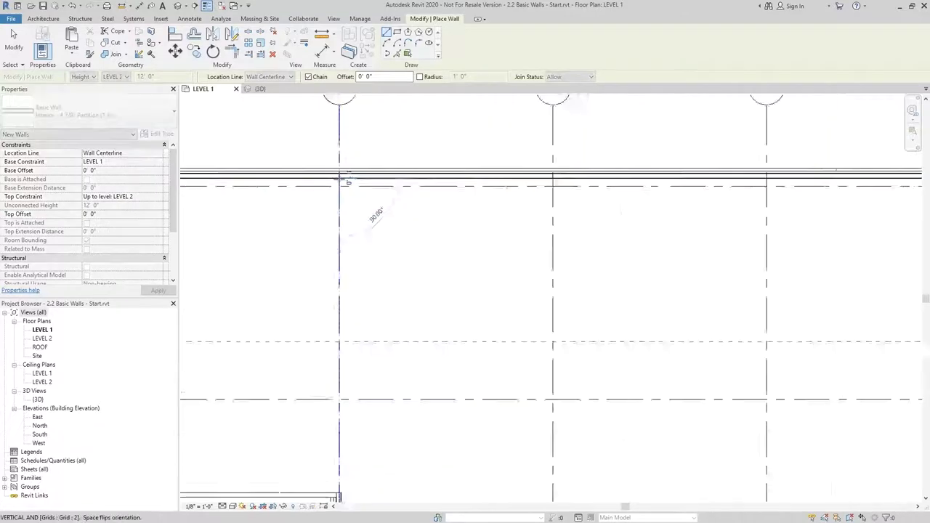
scroll(343, 361, "down", 3)
scroll(343, 361, "up", 2)
left_click(340, 389)
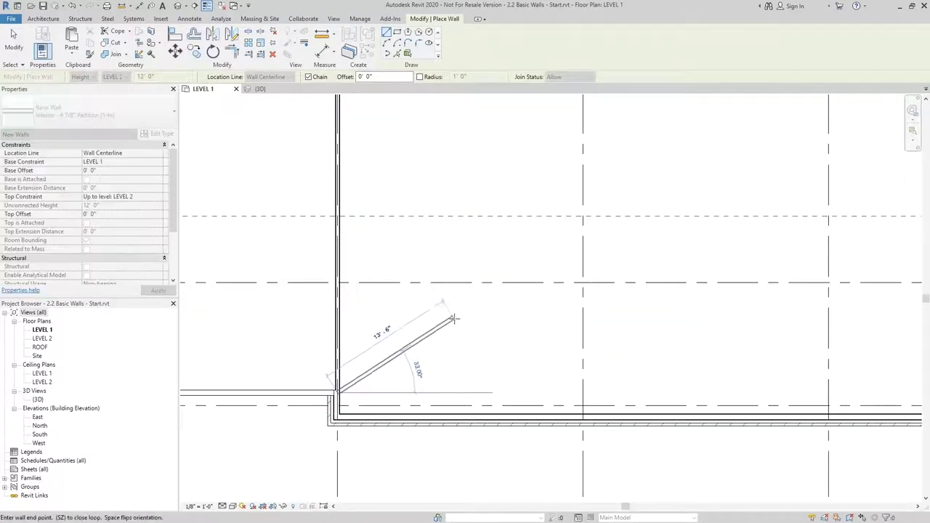
scroll(469, 313, "down", 1)
key("Escape")
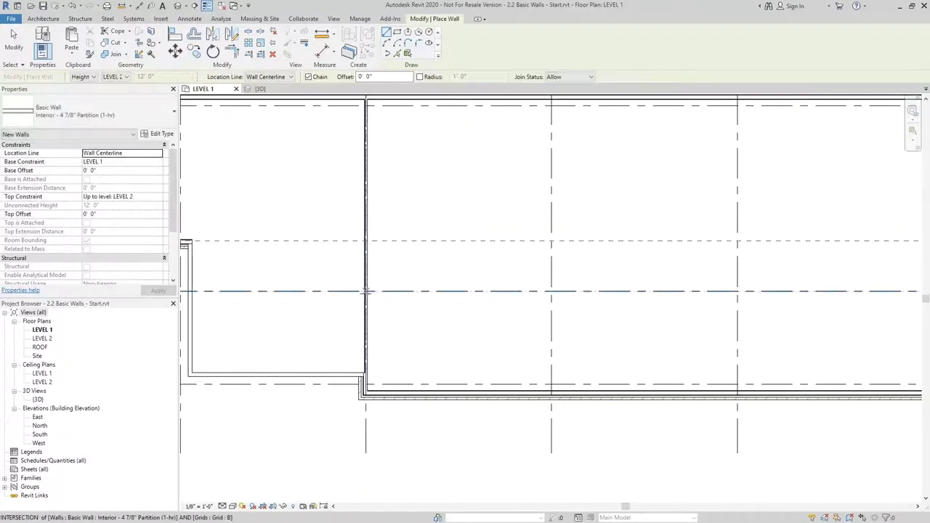
Draw corridor walls near grid B from grid 2 to the right exterior wall, then to the left exterior wall
left_click(368, 291)
scroll(509, 294, "down", 3)
scroll(602, 301, "up", 2)
scroll(610, 298, "up", 1)
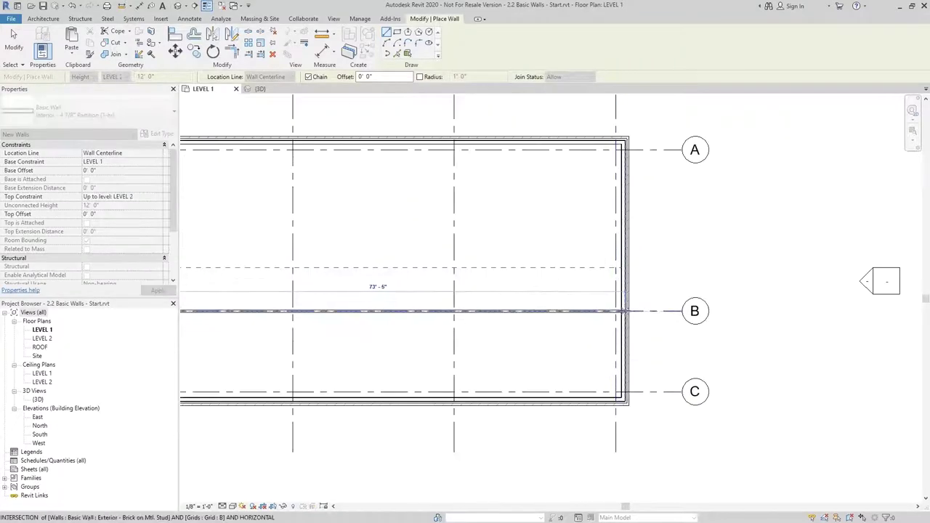
left_click(616, 272)
scroll(616, 272, "down", 2)
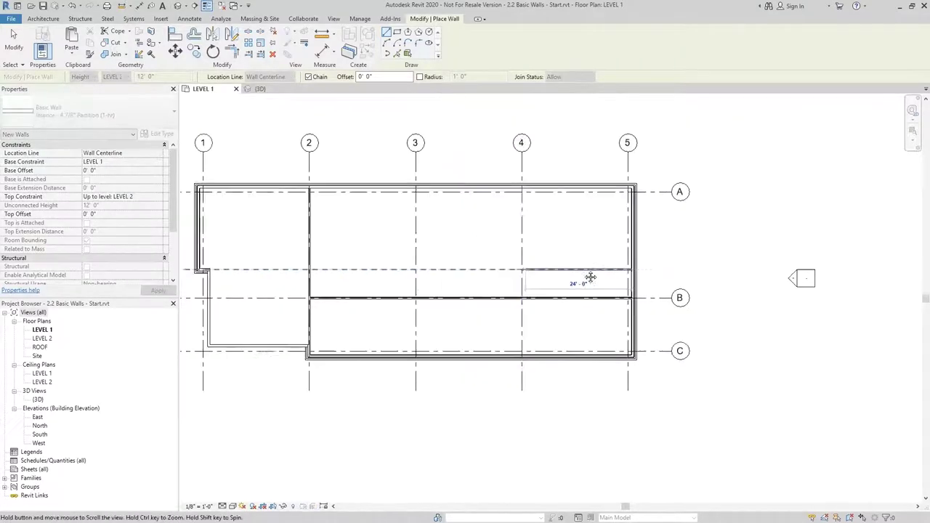
scroll(328, 273, "up", 2)
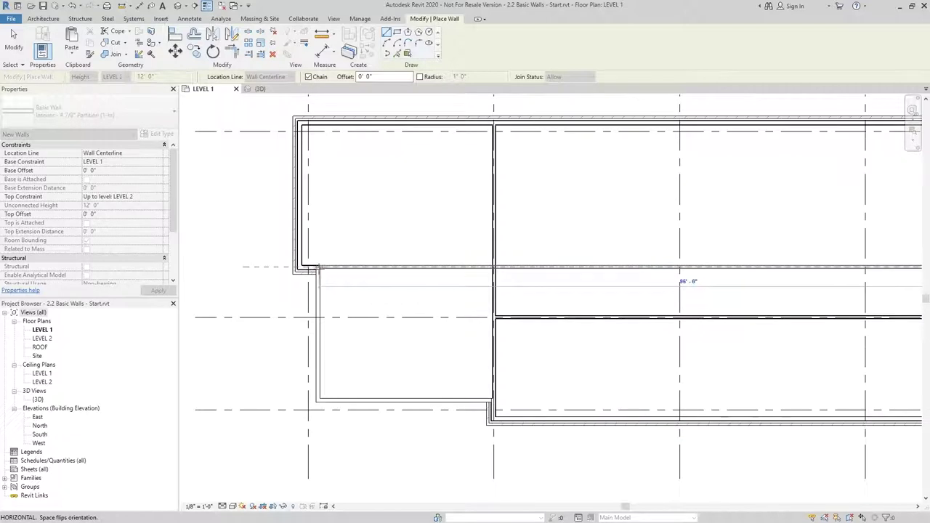
left_click(319, 269)
key("Escape")
Begin a partition on grid 3 at the bottom exterior wall
middle_click_drag(669, 390, 535, 372)
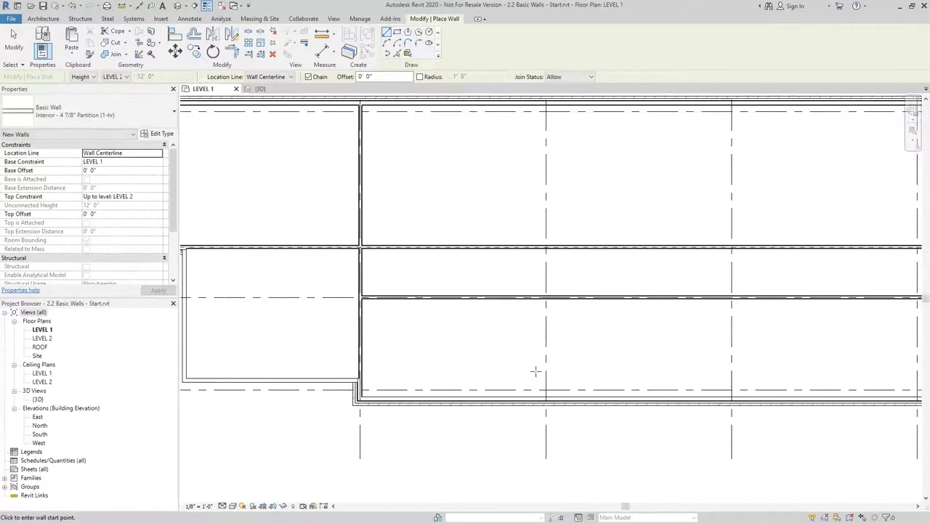
scroll(535, 373, "up", 2)
left_click(548, 412)
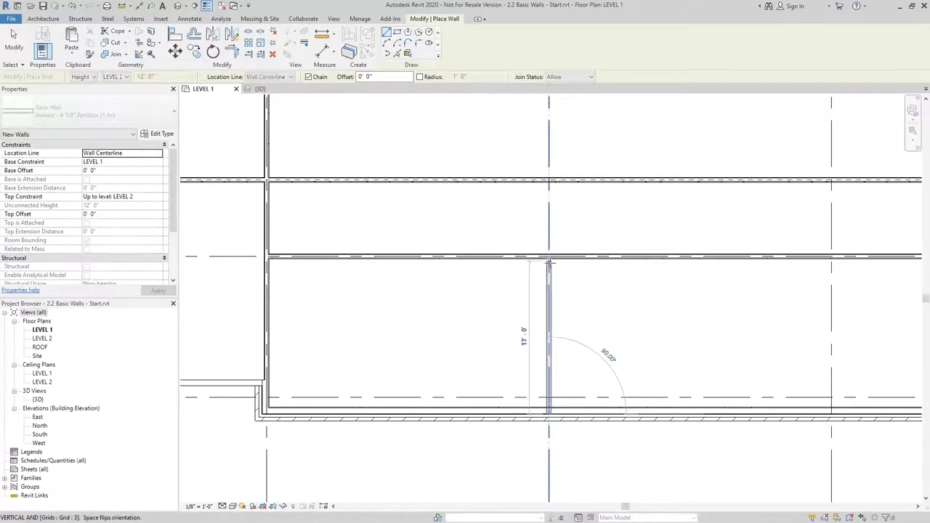
Finish the lower grid 3 wall at the corridor and draw a lower grid 4 wall up to the corridor
left_click(549, 260)
key("Escape")
middle_click_drag(660, 300, 535, 316)
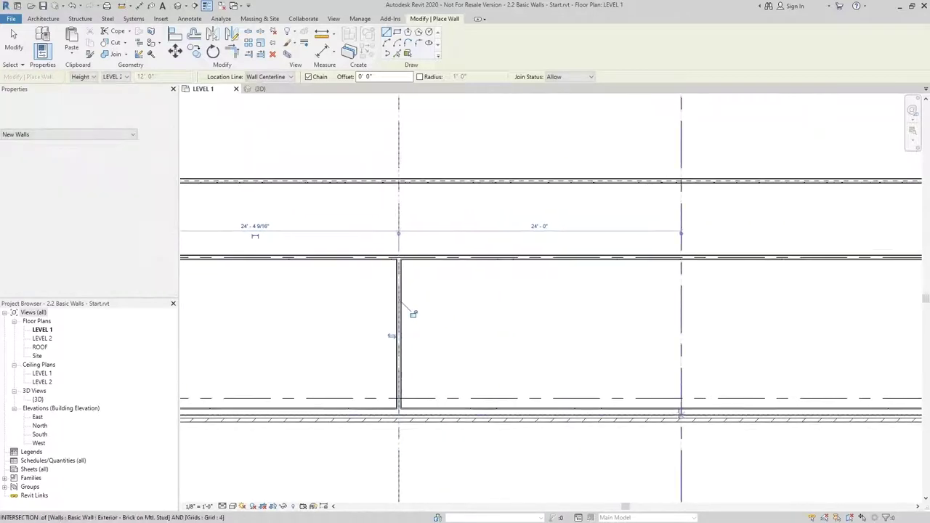
left_click(681, 412)
left_click(681, 261)
key("Escape")
Draw partitions on grids 4 and 3 from the corridor wall up to the top exterior wall
scroll(690, 293, "down", 2)
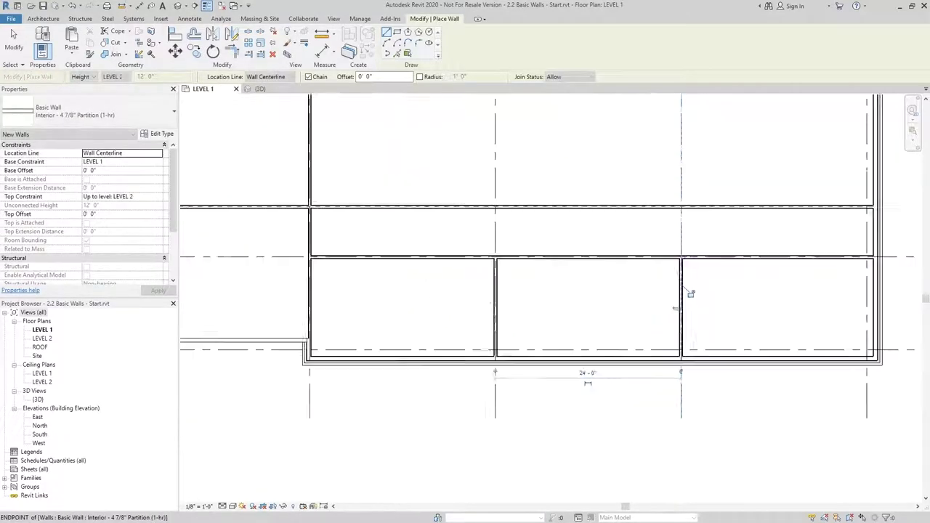
scroll(690, 294, "down", 2)
scroll(666, 447, "up", 4)
left_click(658, 339)
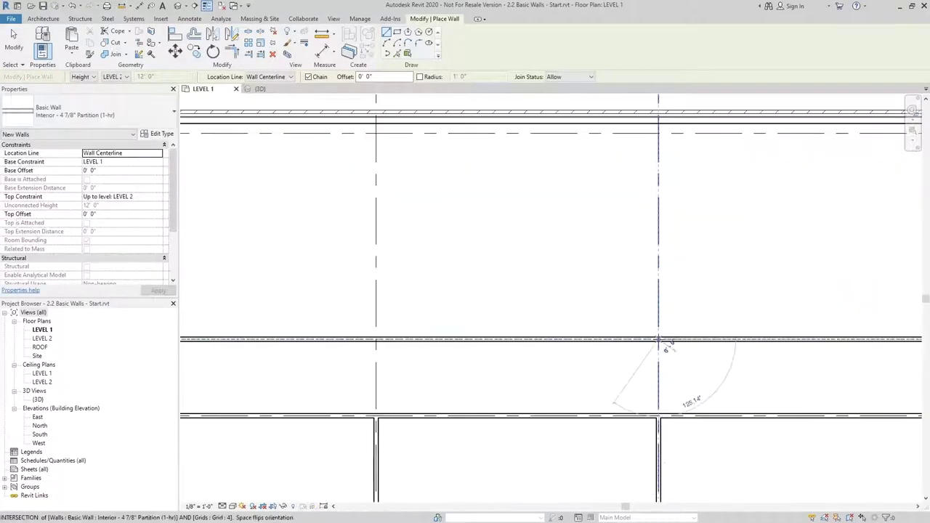
scroll(667, 348, "down", 2)
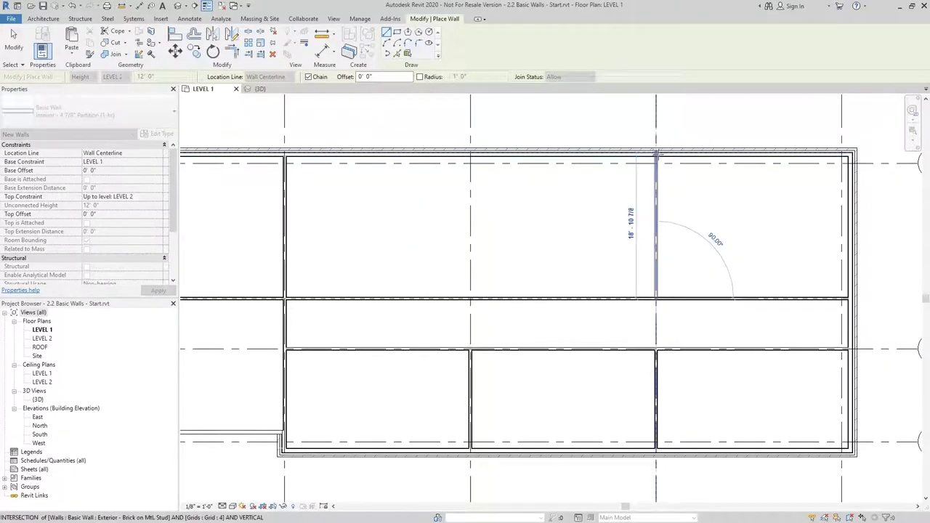
left_click(657, 154)
key("Escape")
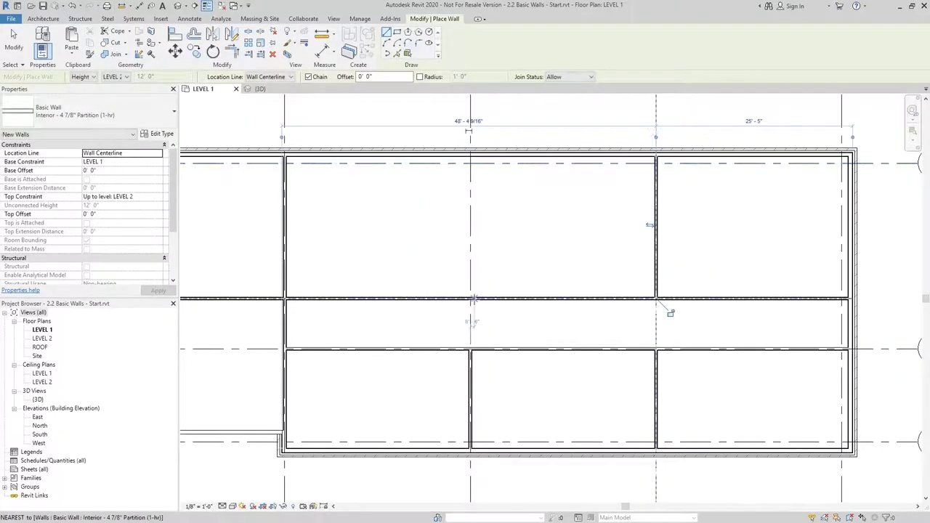
left_click(471, 297)
left_click(471, 157)
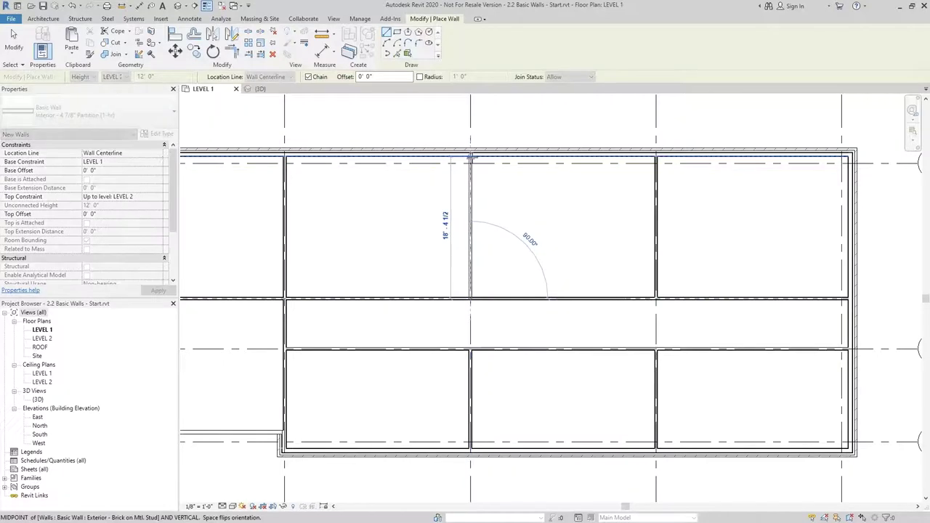
scroll(417, 215, "down", 1)
middle_click_drag(417, 215, 604, 232)
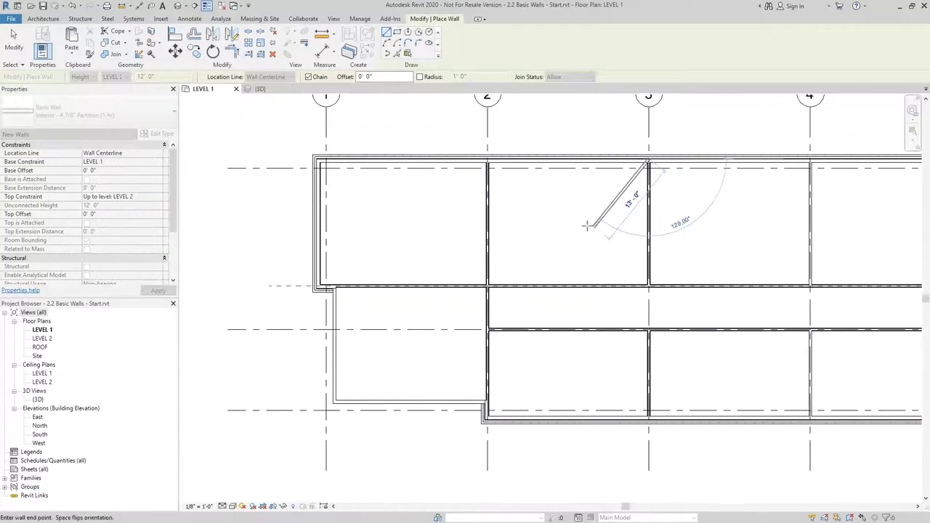
key("Escape")
Add two partitions between grids 1 and 2, each spanning from the bottom wall to the top exterior wall
middle_click_drag(382, 221, 440, 255)
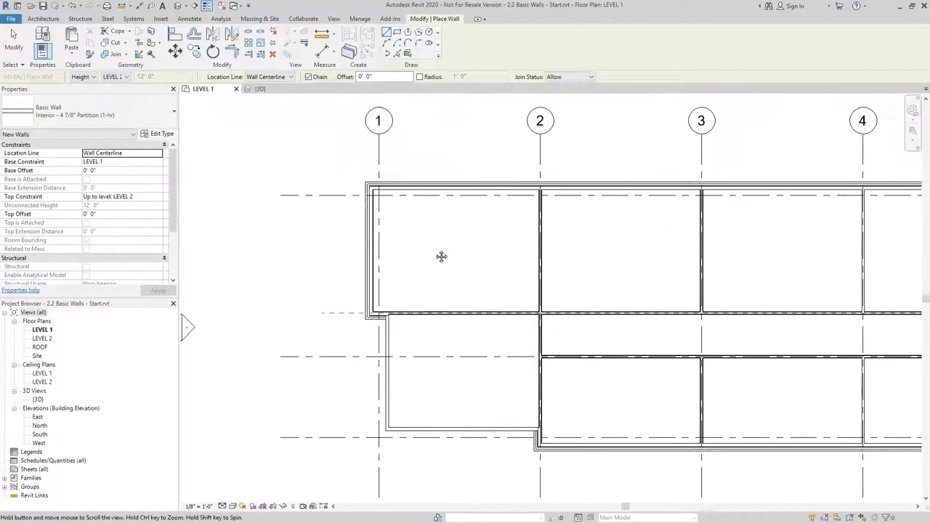
scroll(432, 301, "up", 2)
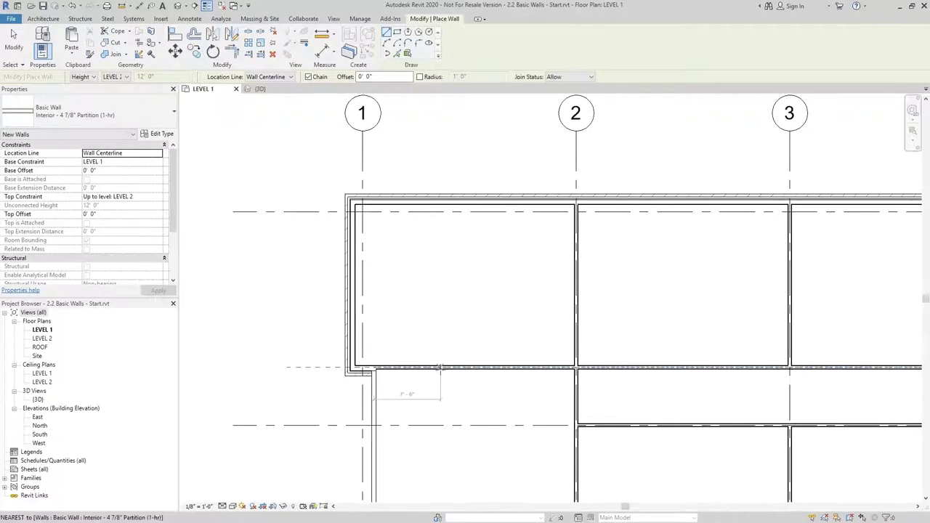
left_click(440, 367)
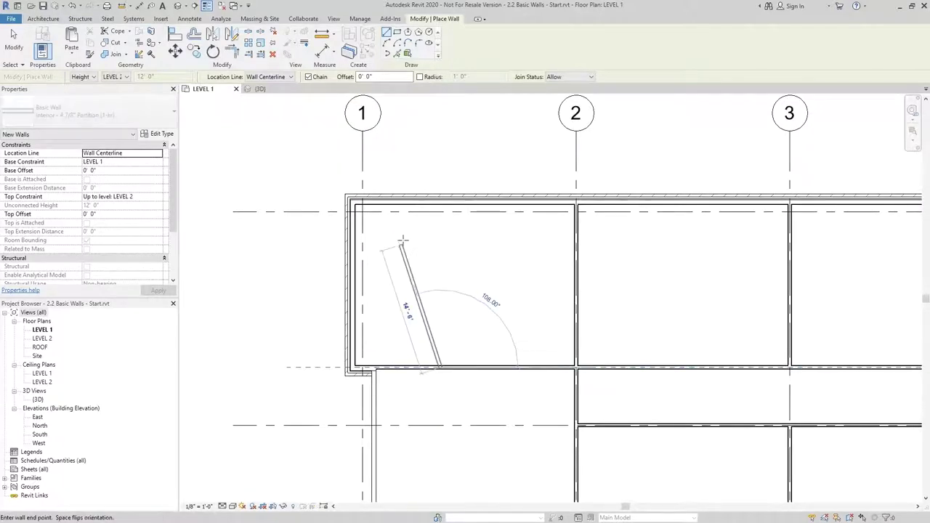
left_click(440, 206)
middle_click_drag(440, 206, 550, 234)
key("Escape")
scroll(523, 254, "up", 3)
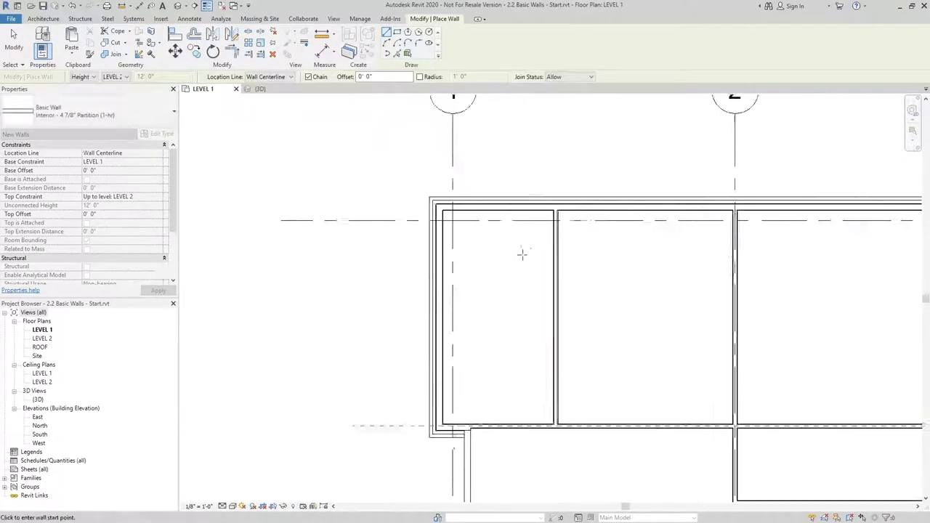
left_click(663, 450)
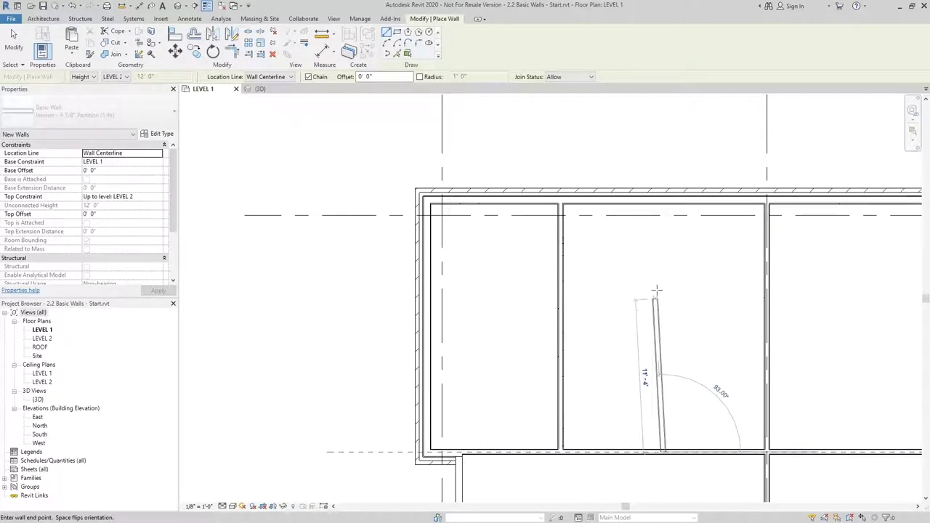
left_click(666, 197)
key("Escape")
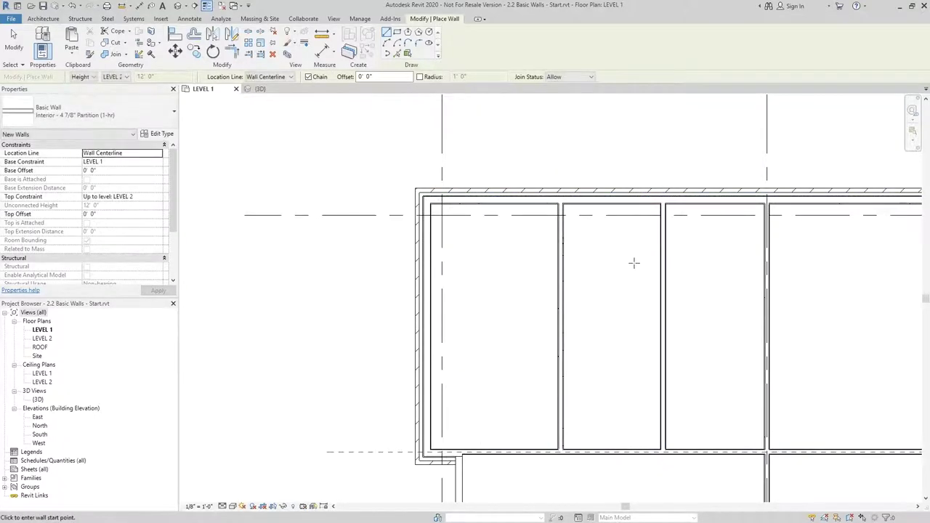
Dimension the first partition with DI and change its spacing from 9'-4 9/16" to 9'-0"
key("d")
key("i")
scroll(549, 377, "up", 3)
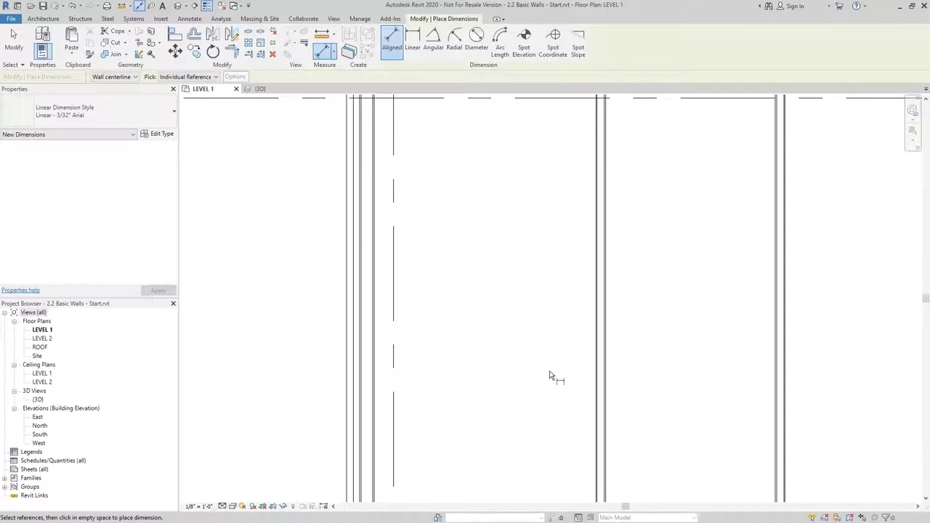
left_click(596, 371)
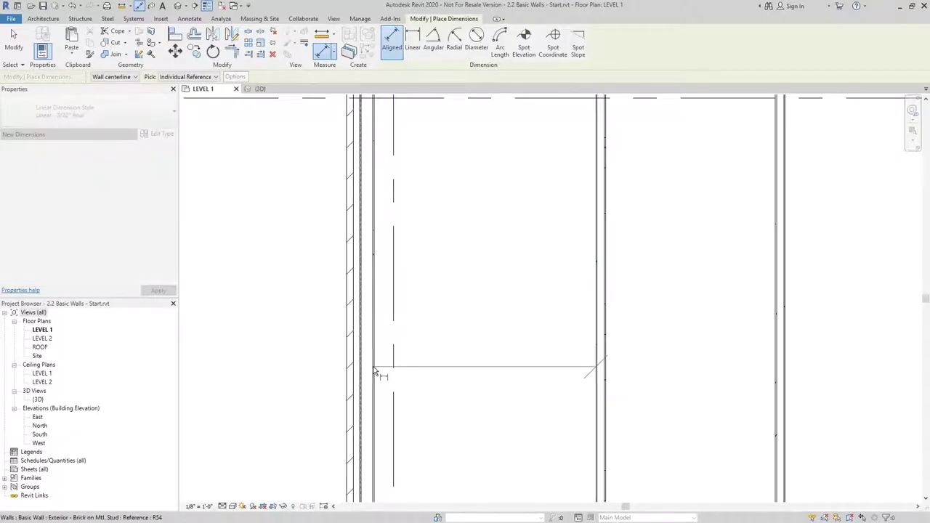
left_click(378, 373)
scroll(407, 342, "down", 2)
left_click(436, 356)
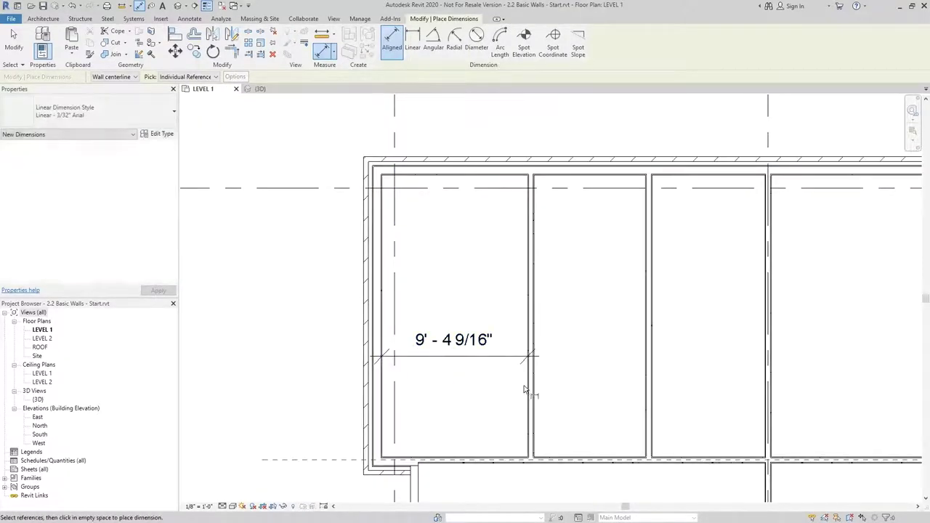
key("Escape")
key("Escape")
left_click(530, 390)
left_click(453, 339)
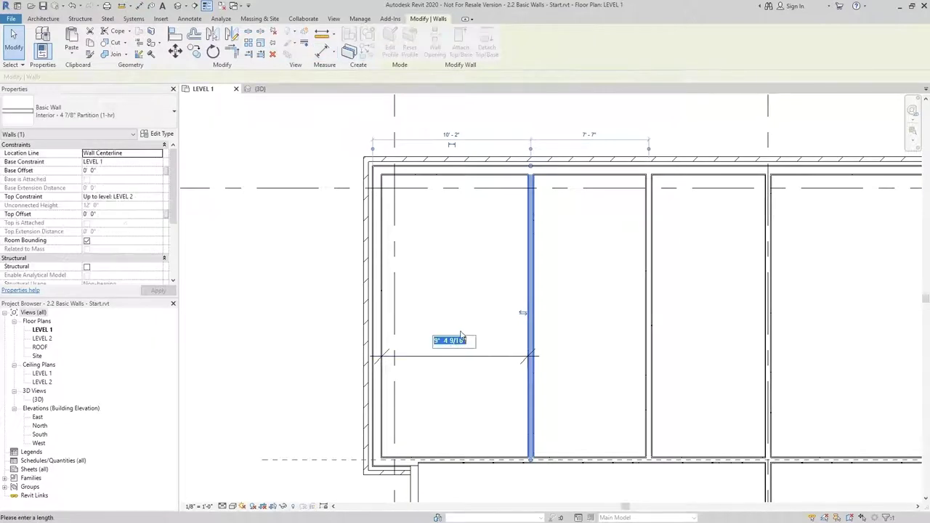
type("9")
key("Return")
key("Escape")
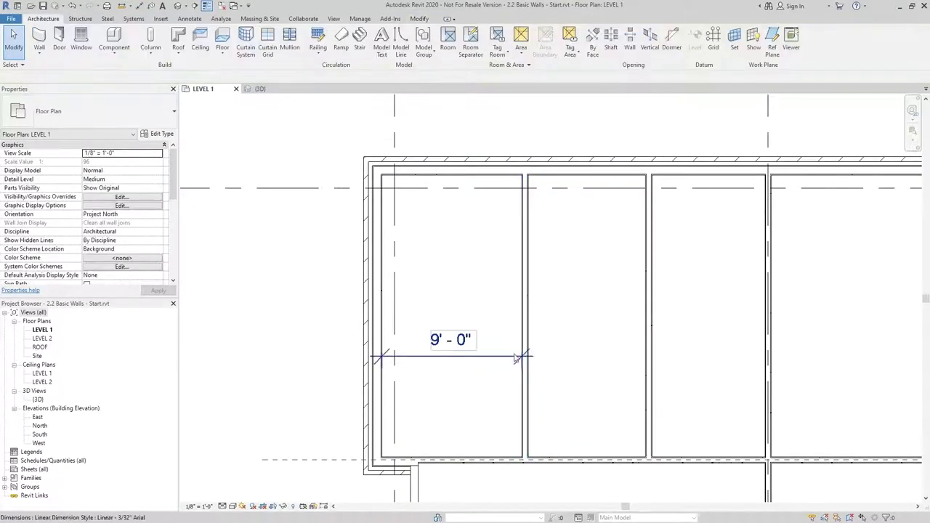
Dimension the next partition from the first and set their spacing to 8'-0"
key("d")
key("i")
left_click(530, 375)
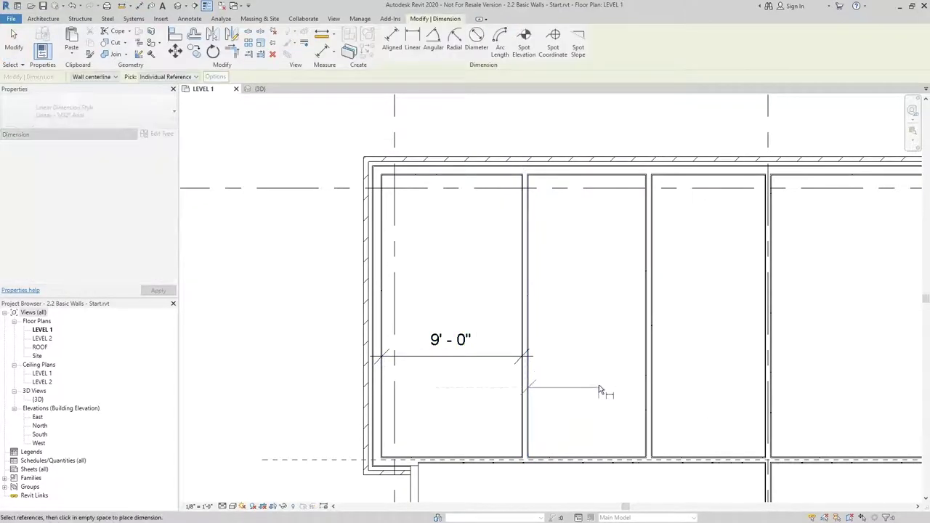
scroll(603, 389, "up", 2)
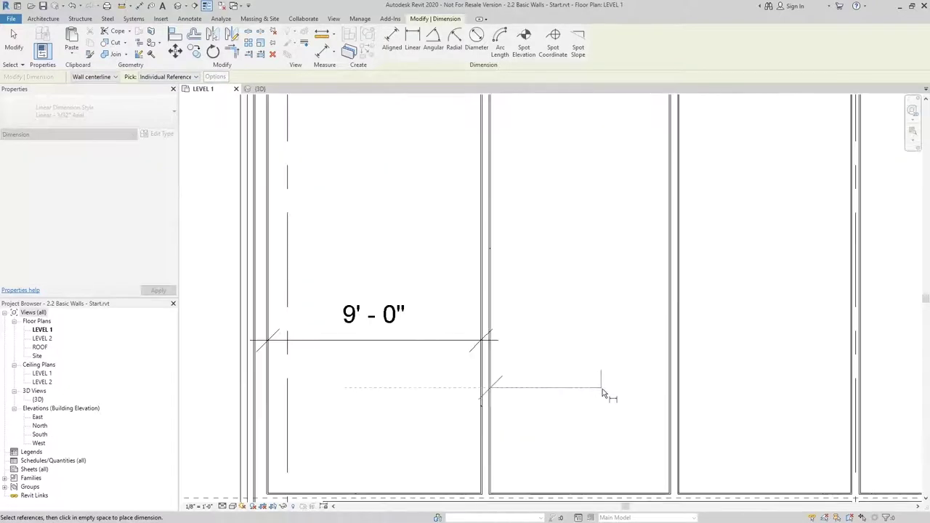
left_click(669, 414)
left_click(658, 408)
key("Escape")
key("Escape")
left_click(675, 436)
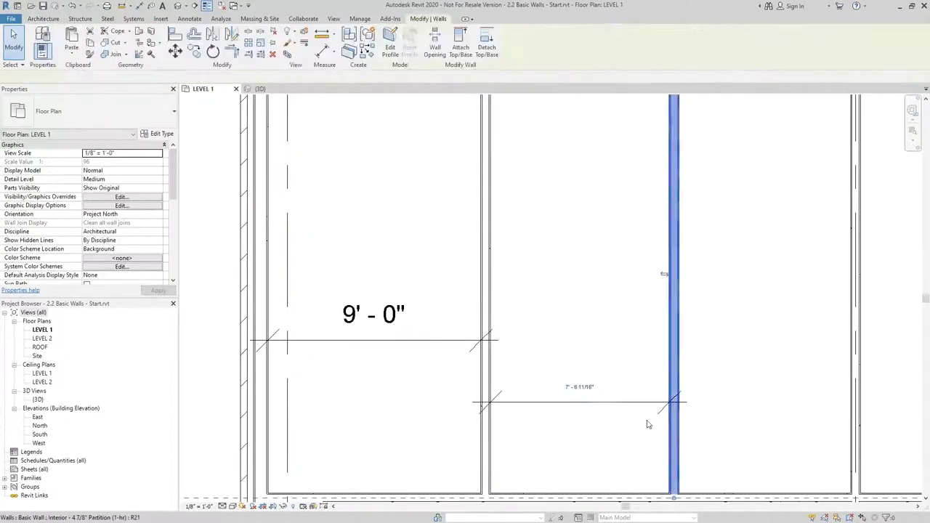
left_click(582, 381)
type("8")
key("Return")
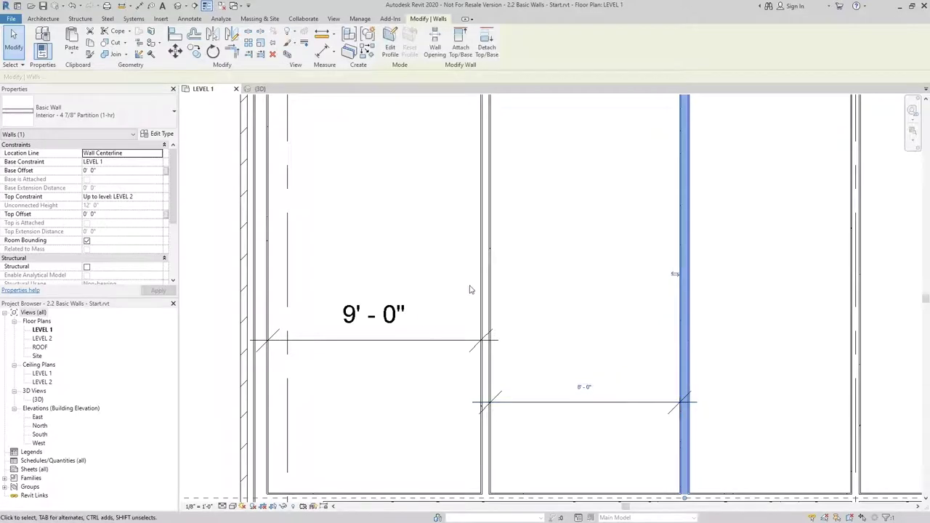
key("Escape")
scroll(518, 305, "down", 3)
Delete the 9'-0" and 8'-0" spacing dimensions
left_click(447, 313)
key("Delete")
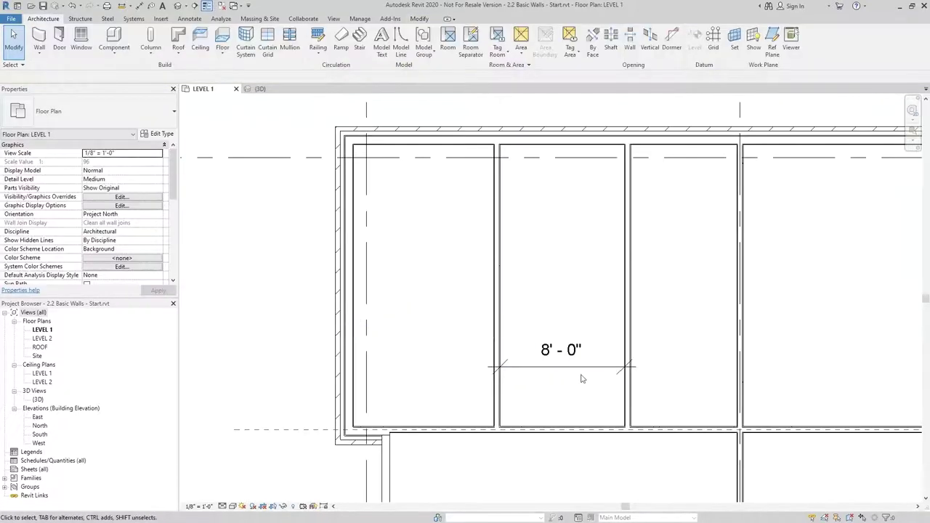
left_click(581, 367)
key("Delete")
scroll(563, 353, "down", 2)
middle_click_drag(531, 342, 481, 314)
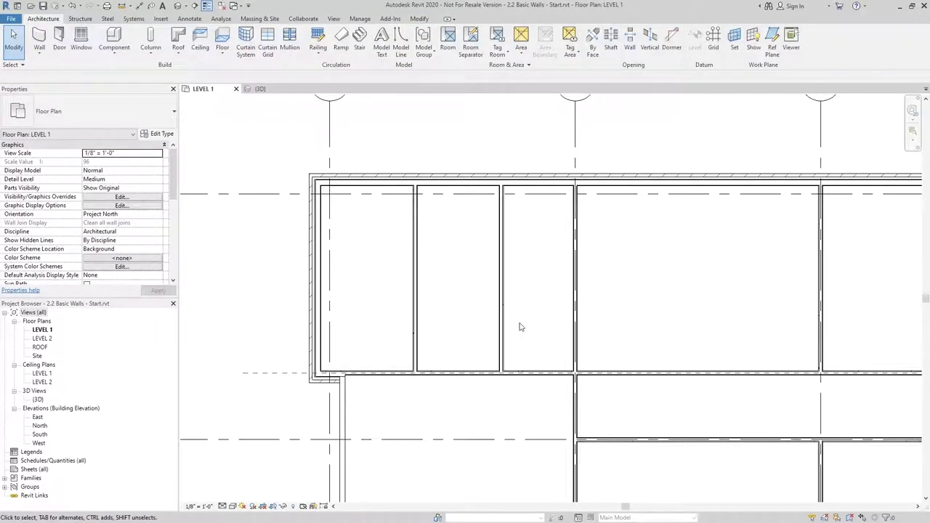
Remove a stray wall piece and trim the corridor and grid 2 walls into clean corners
left_click(591, 370)
key("Escape")
left_click(502, 356)
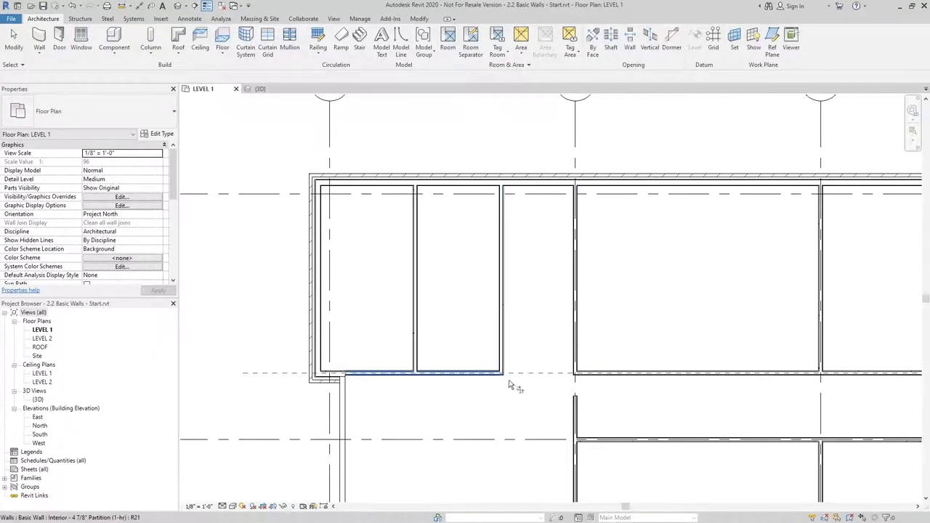
left_click(509, 377)
scroll(618, 391, "down", 2)
middle_click_drag(657, 398, 571, 352)
left_click(536, 383)
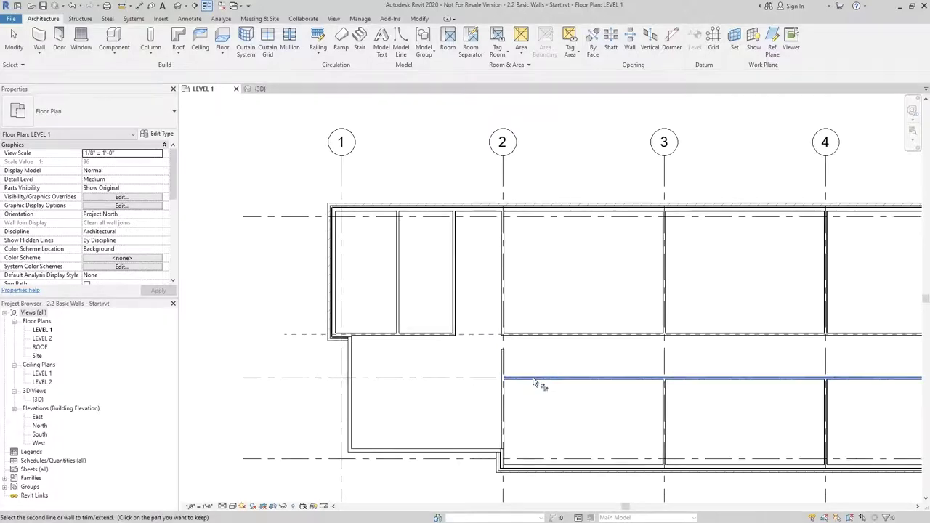
left_click(502, 404)
middle_click_drag(566, 417, 494, 380)
key("Escape")
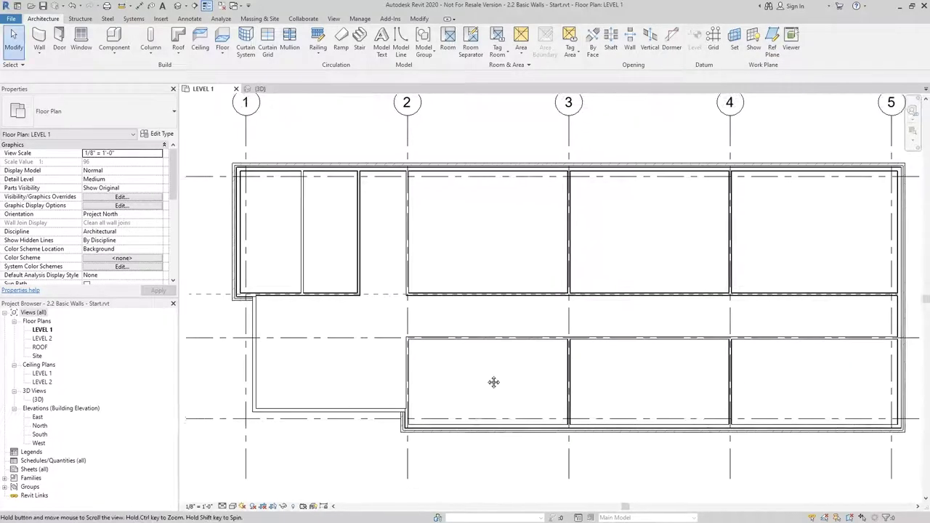
middle_click_drag(661, 391, 594, 392)
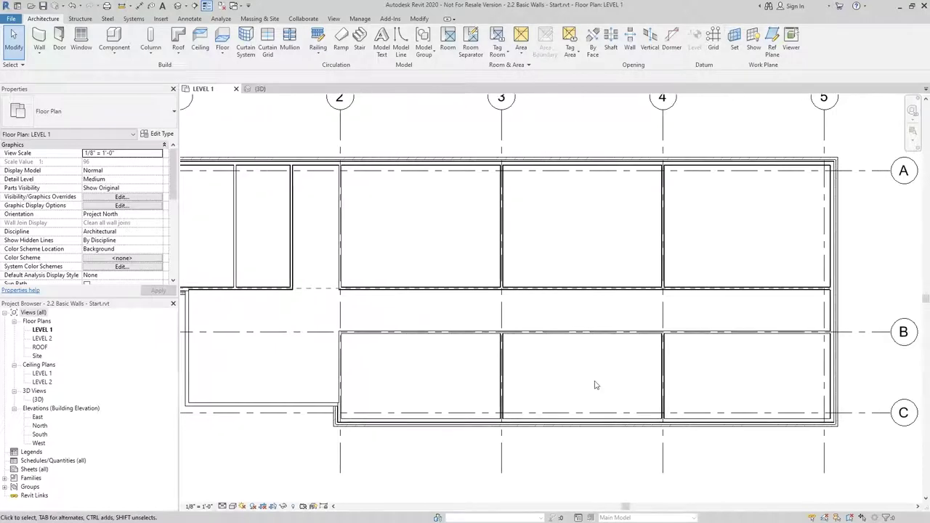
scroll(594, 392, "up", 1)
Draw a partition with WA from the bottom wall's midpoint up to the corridor wall
key("w")
key("a")
scroll(581, 403, "up", 2)
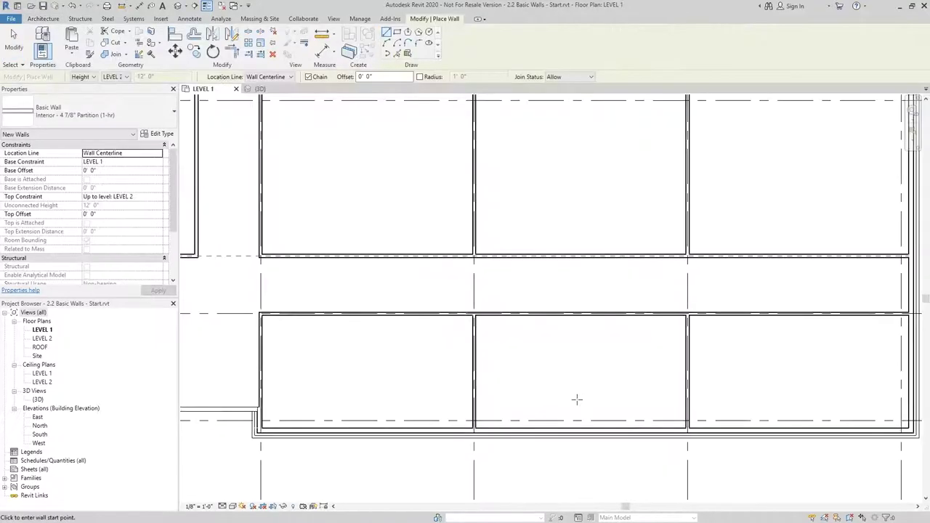
left_click(579, 432)
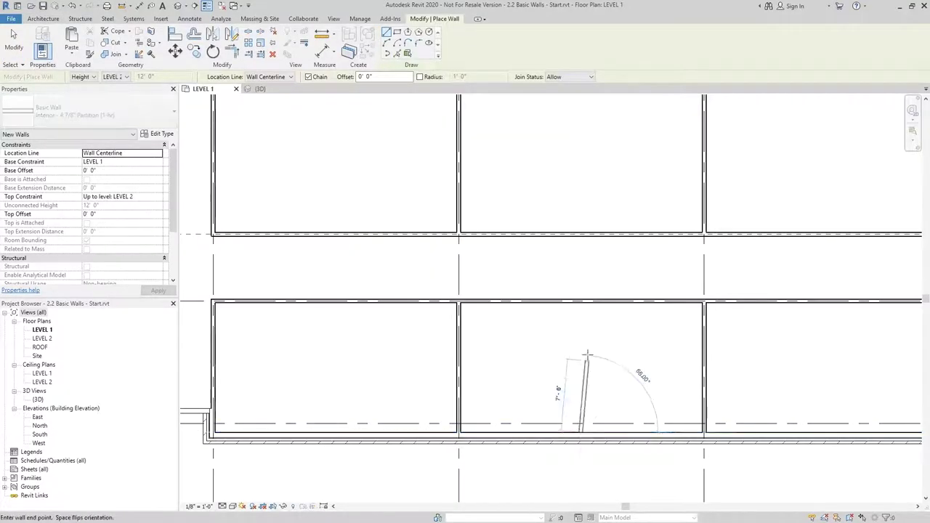
left_click(580, 301)
key("Escape")
key("Escape")
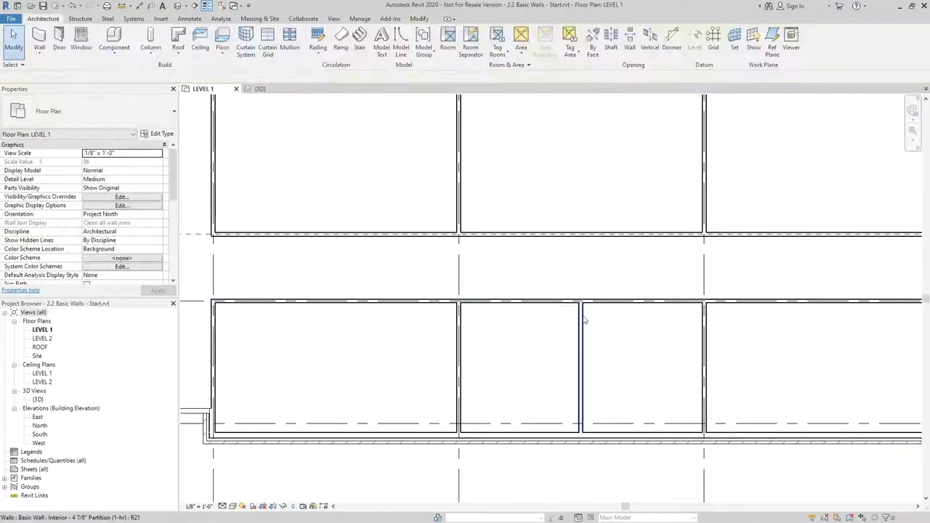
Move the new partition's dimension reference to grid 3 and set the distance to 12'-0"
left_click(581, 314)
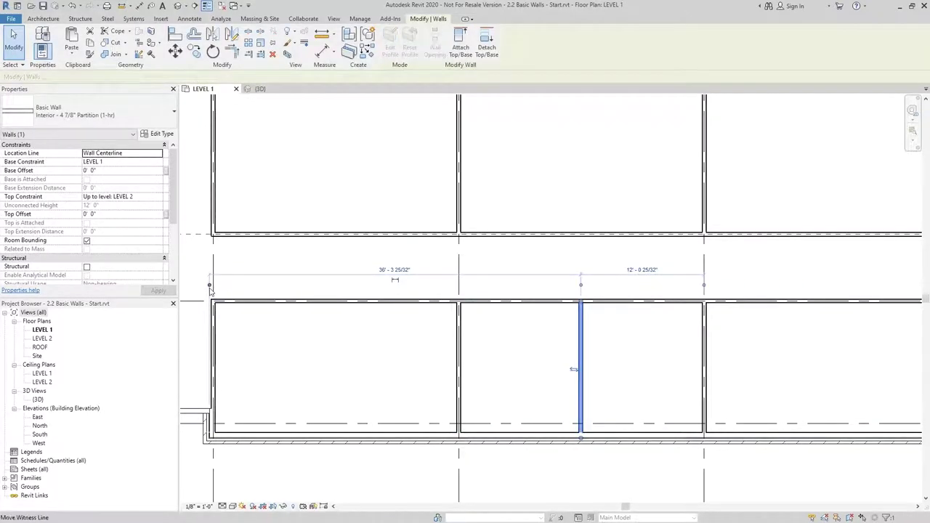
left_click_drag(210, 289, 460, 287)
left_click(516, 268)
type("12")
key("Return")
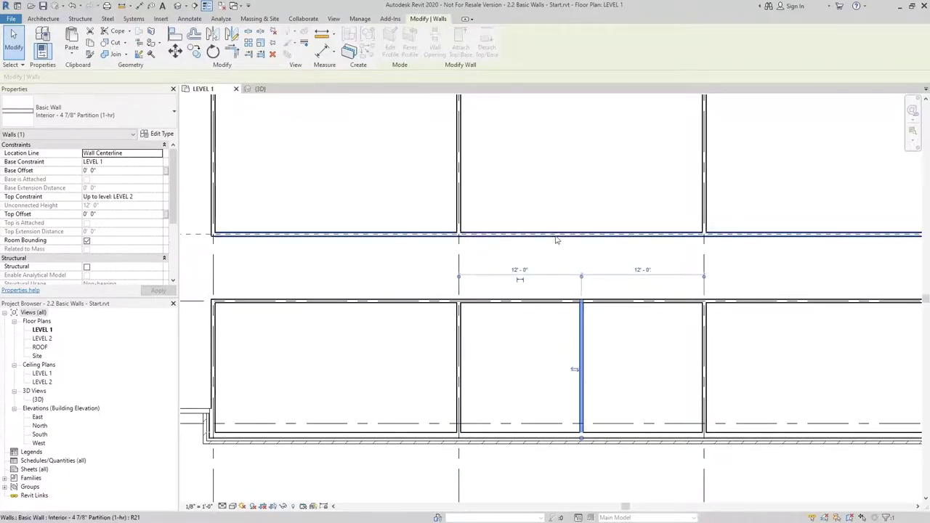
key("Escape")
Mirror the partition across grid 3, then mirror the grid 3–4 partition across grid 4
left_click(580, 350)
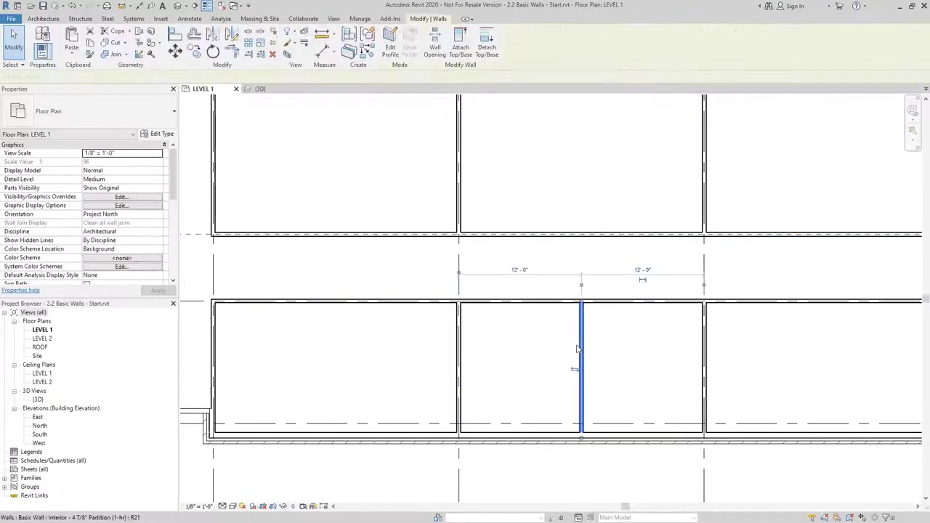
key("m")
key("m")
left_click(460, 265)
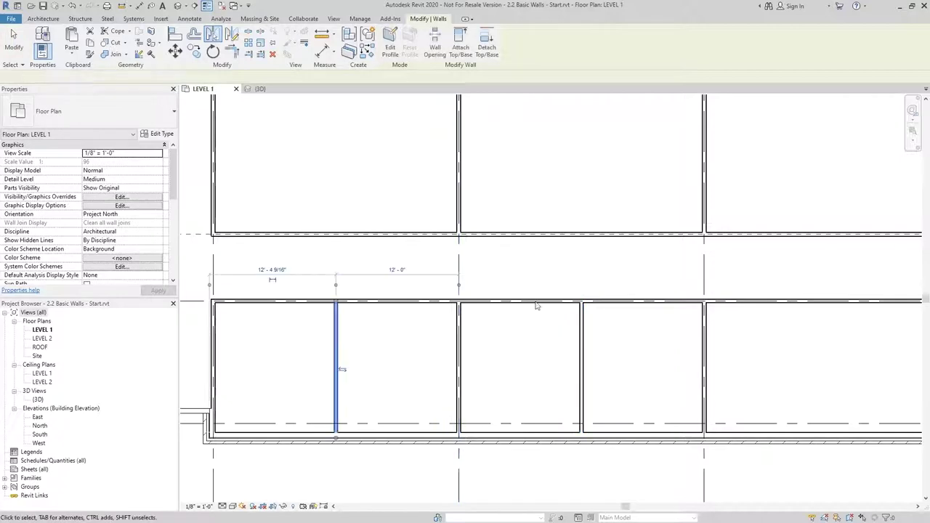
middle_click_drag(620, 377, 561, 375)
left_click(520, 368)
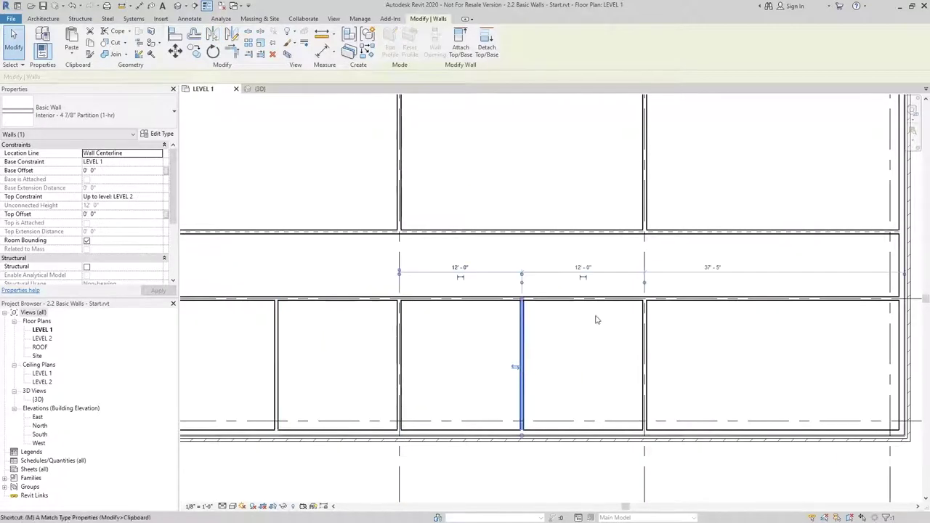
key("m")
key("m")
left_click(645, 257)
key("Escape")
key("z")
key("f")
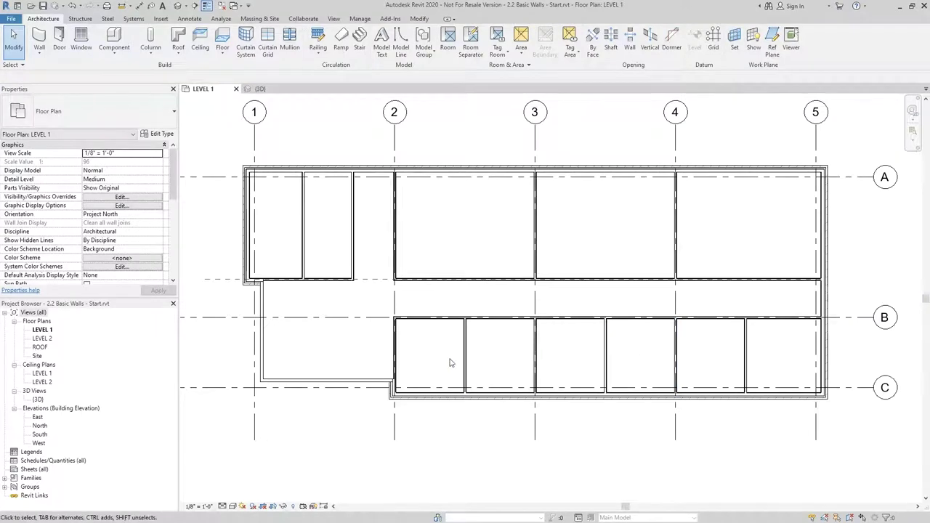
Mirror the grid 1–2 partition across grid 3 into the upper bay between grids 4 and 5
left_click(296, 247)
key("m")
key("m")
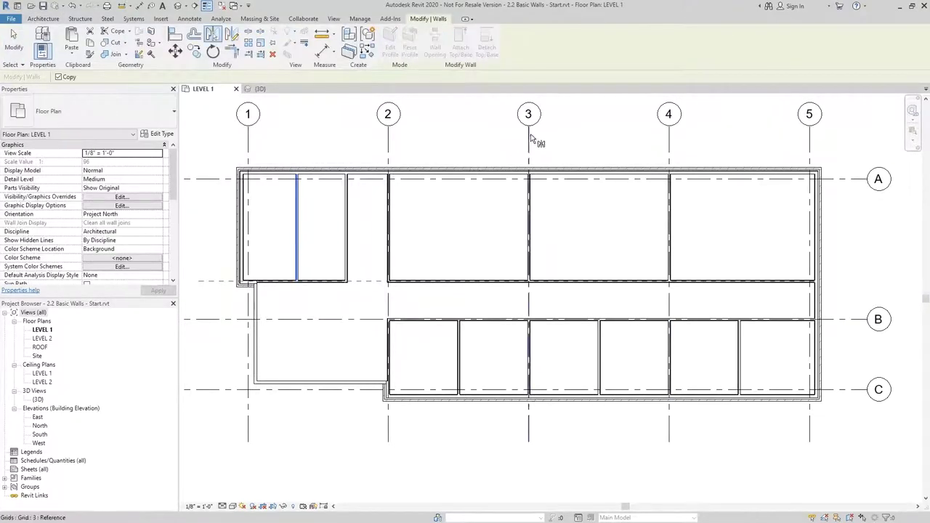
left_click(529, 135)
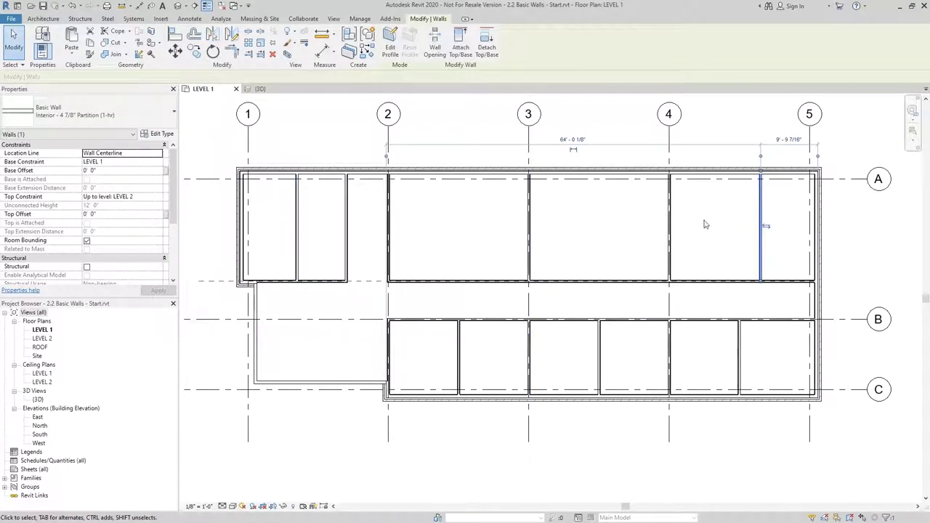
key("Escape")
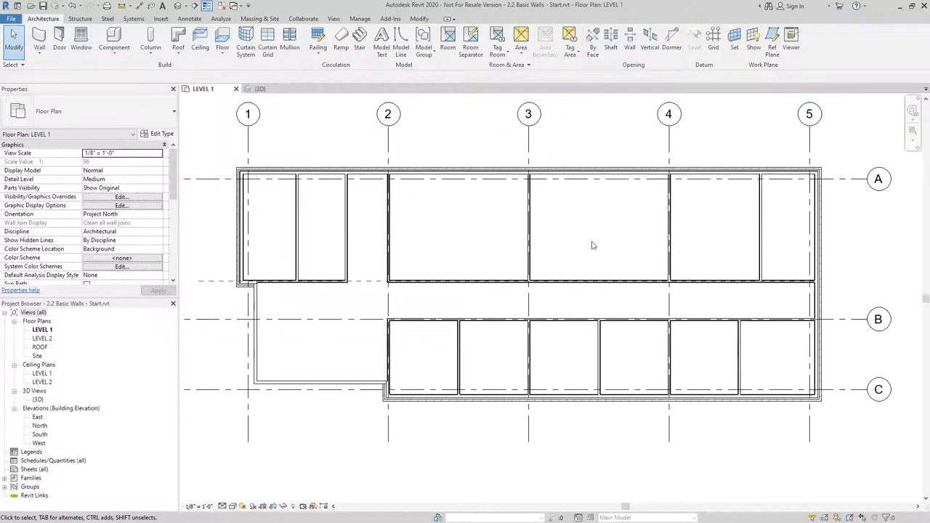
middle_click_drag(592, 245, 592, 233)
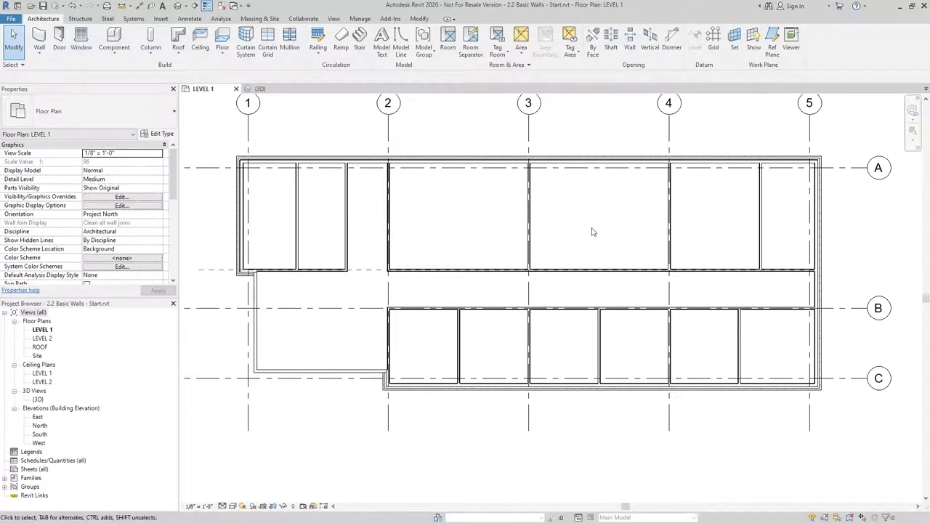
scroll(609, 332, "up", 4)
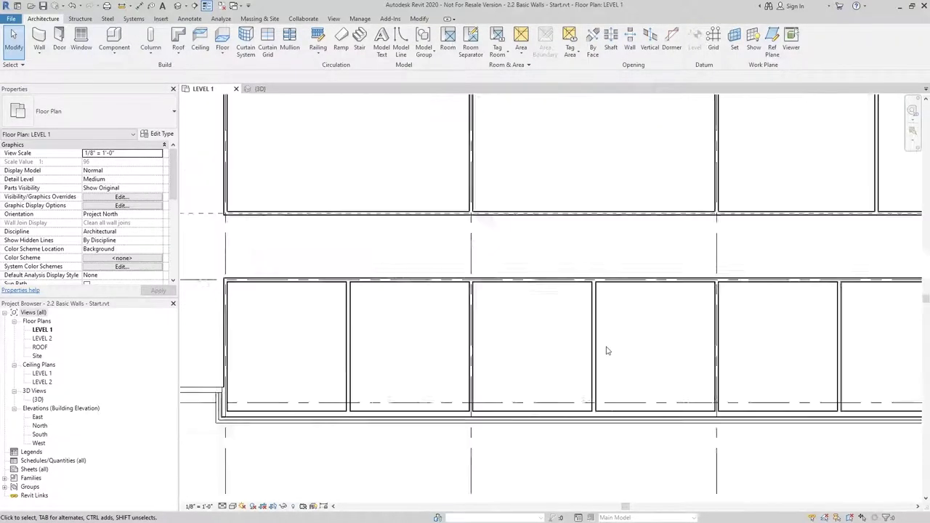
left_click(590, 341)
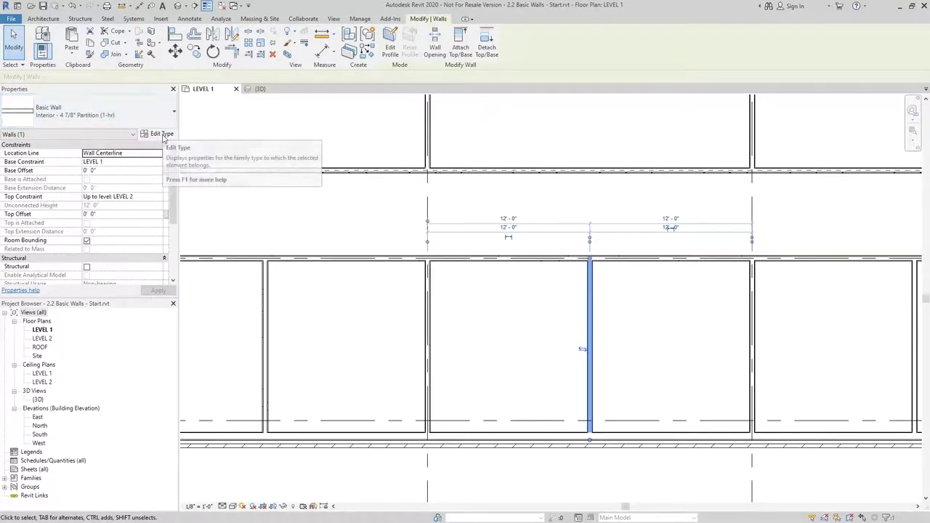
left_click(161, 133)
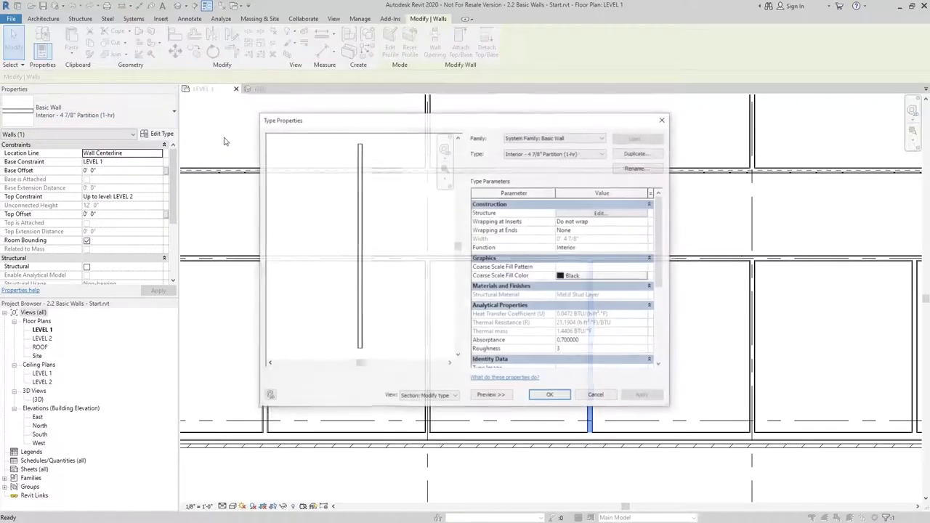
left_click(601, 212)
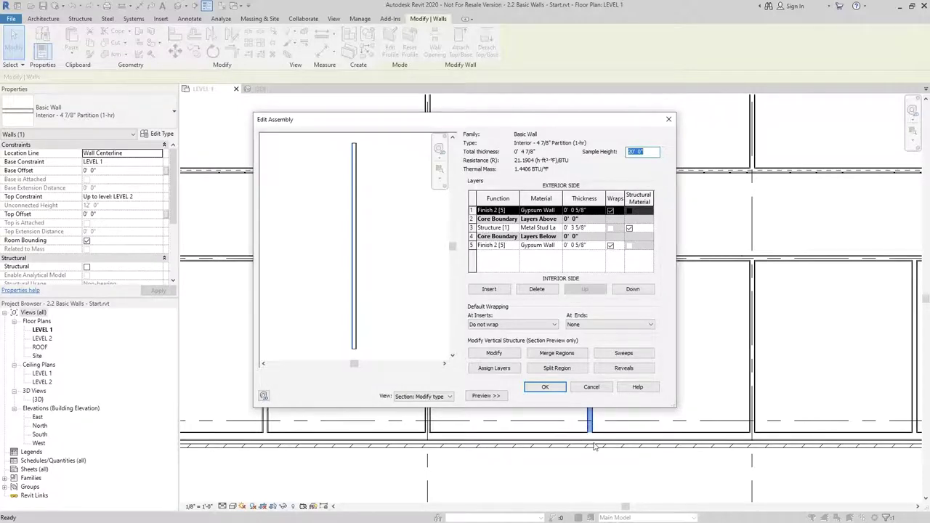
left_click(546, 387)
left_click(565, 399)
scroll(596, 338, "up", 5)
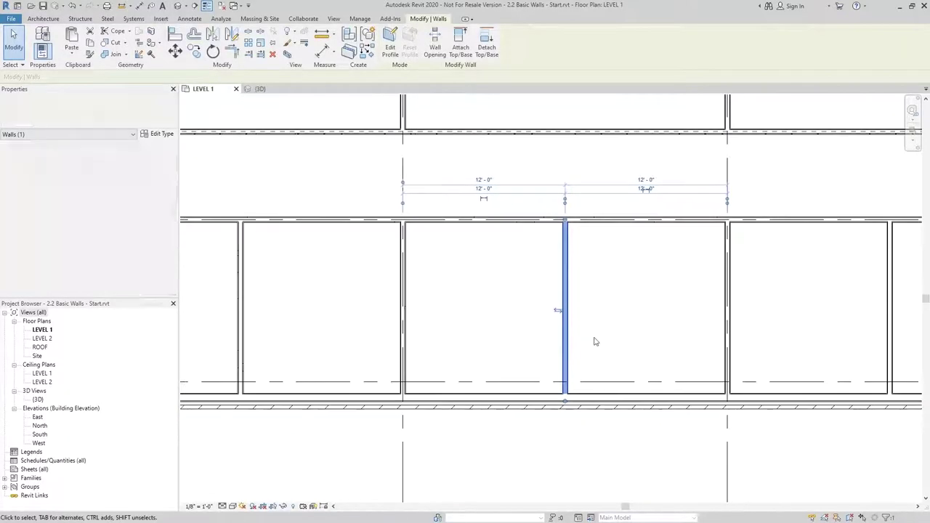
key("Escape")
left_click(579, 410)
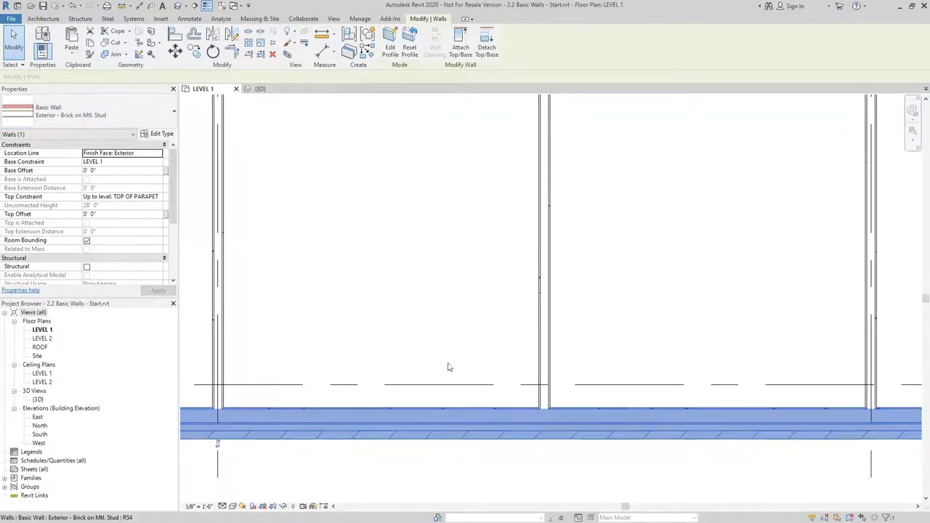
left_click(158, 134)
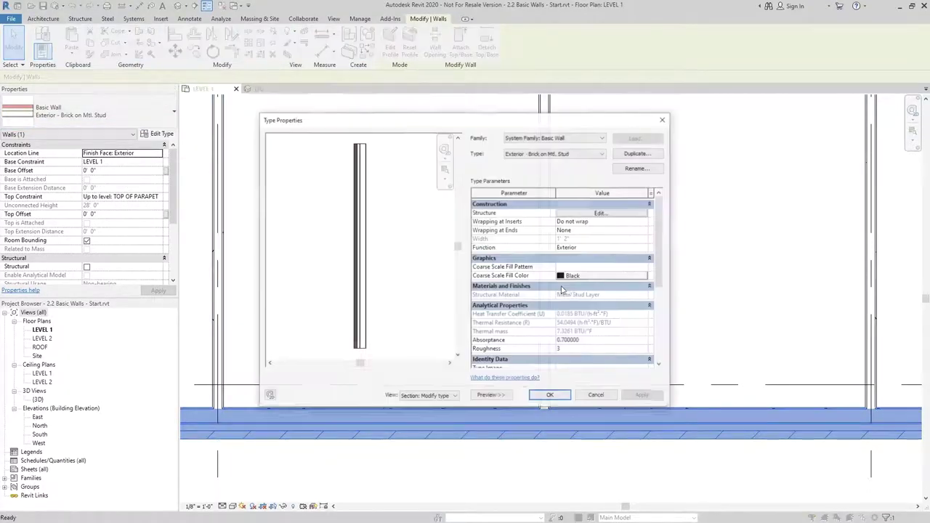
left_click(584, 213)
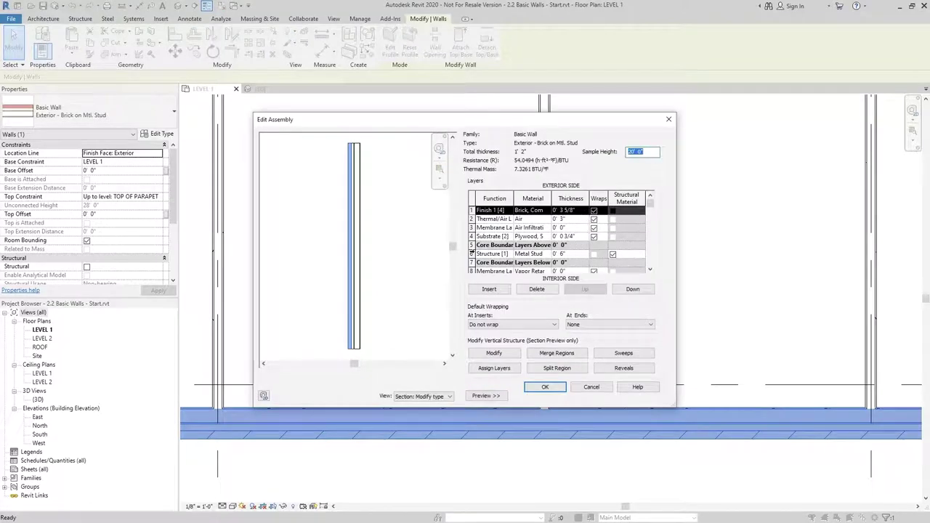
left_click(471, 254)
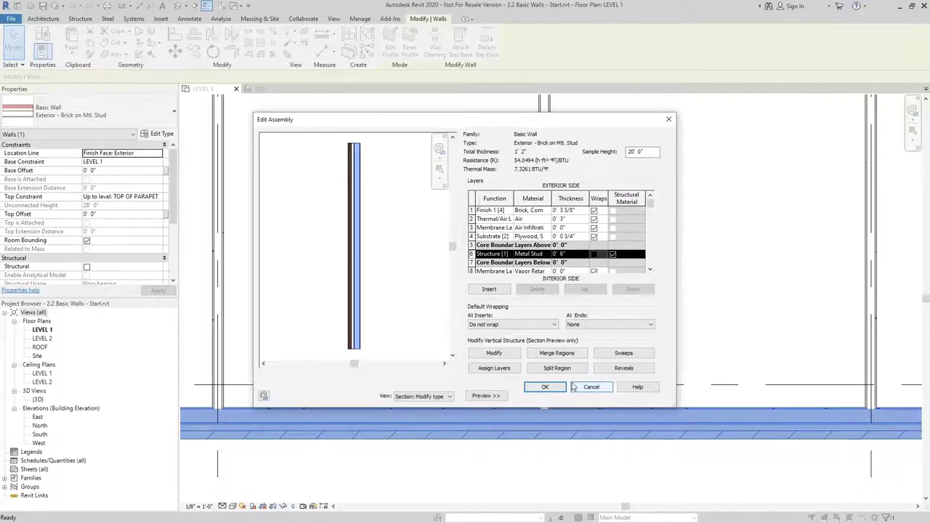
left_click(547, 387)
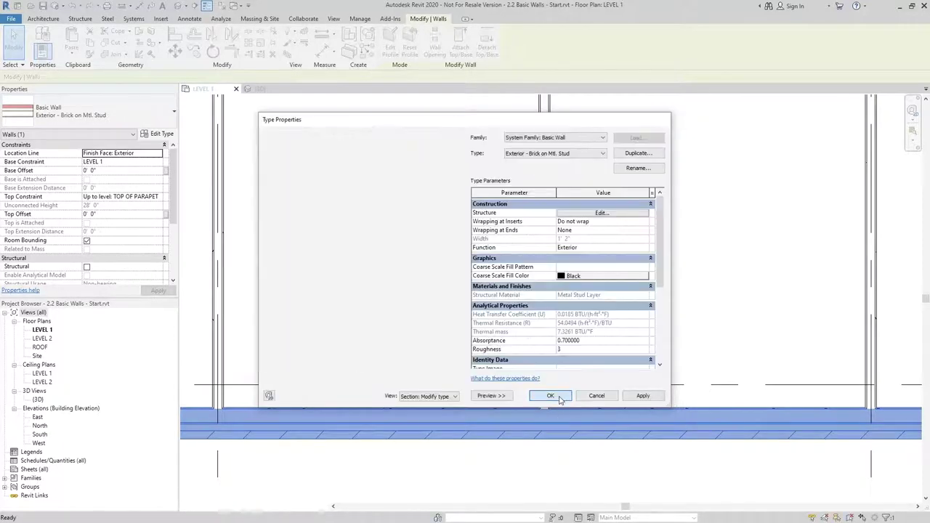
left_click(556, 394)
scroll(572, 360, "down", 2)
left_click(572, 358)
Zoom in on the grid A corner and select the interior partition beside grid A
scroll(569, 163, "up", 2)
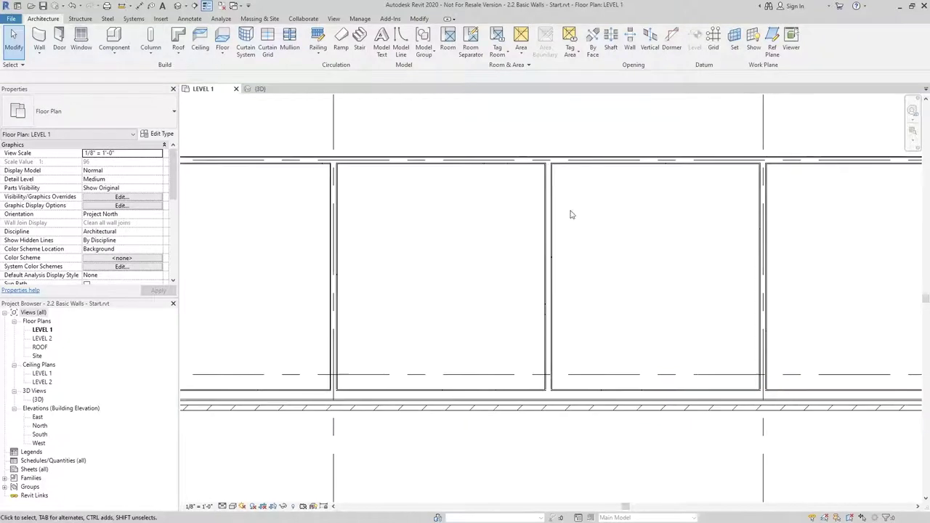
scroll(582, 229, "down", 2)
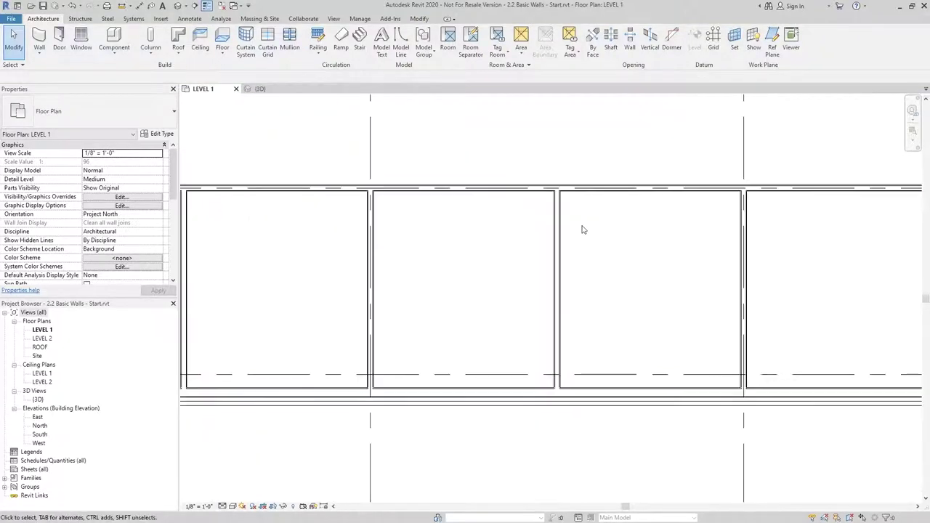
scroll(359, 162, "left", 2, "shift")
scroll(490, 303, "up", 2)
scroll(492, 239, "down", 3)
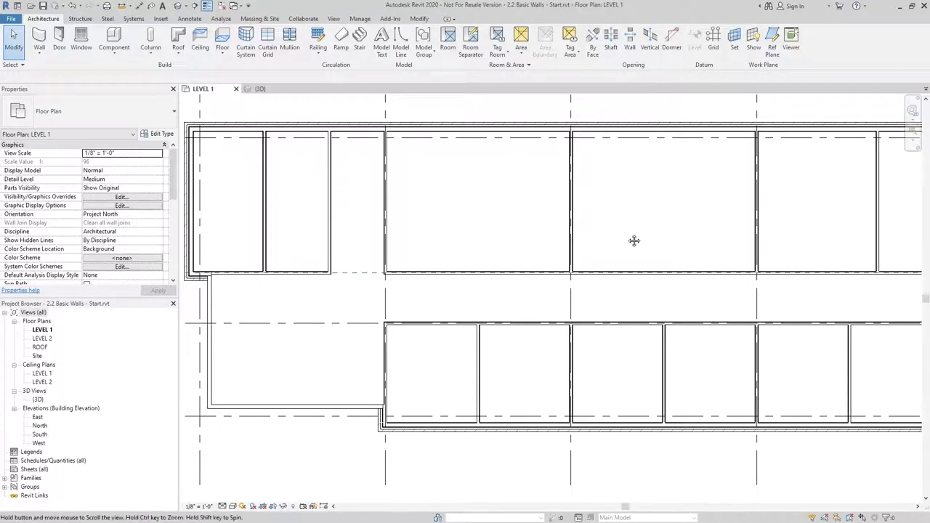
middle_click_drag(446, 240, 334, 278)
scroll(636, 234, "up", 3)
middle_click_drag(621, 296, 602, 307)
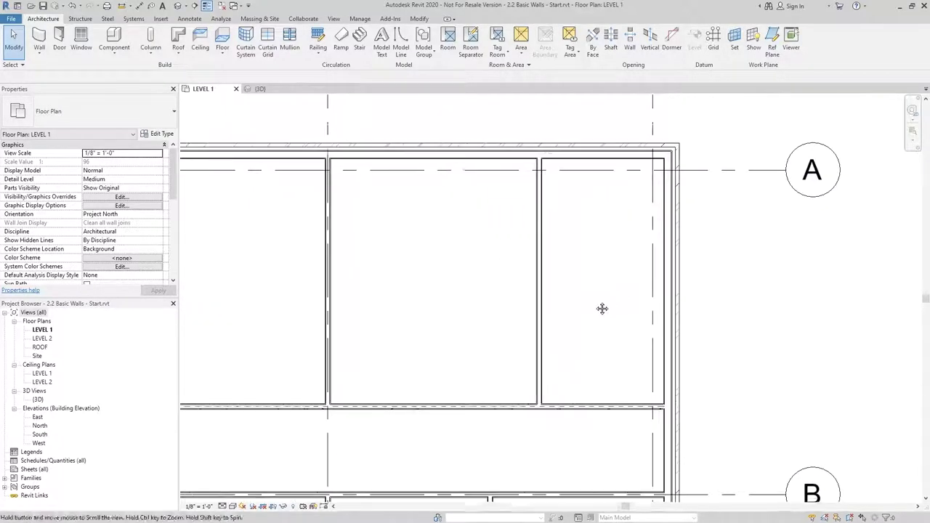
left_click(538, 232)
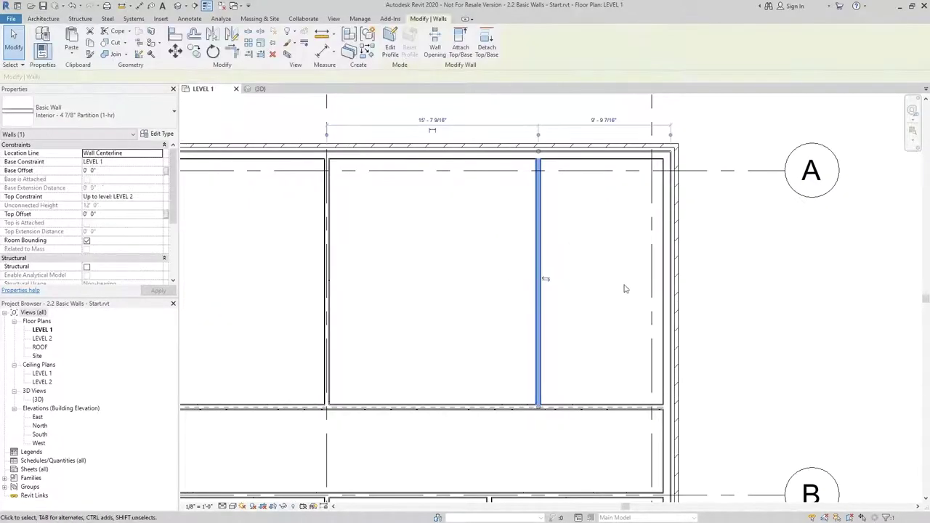
middle_click_drag(623, 286, 505, 285)
scroll(590, 283, "up", 1)
scroll(591, 284, "up", 1)
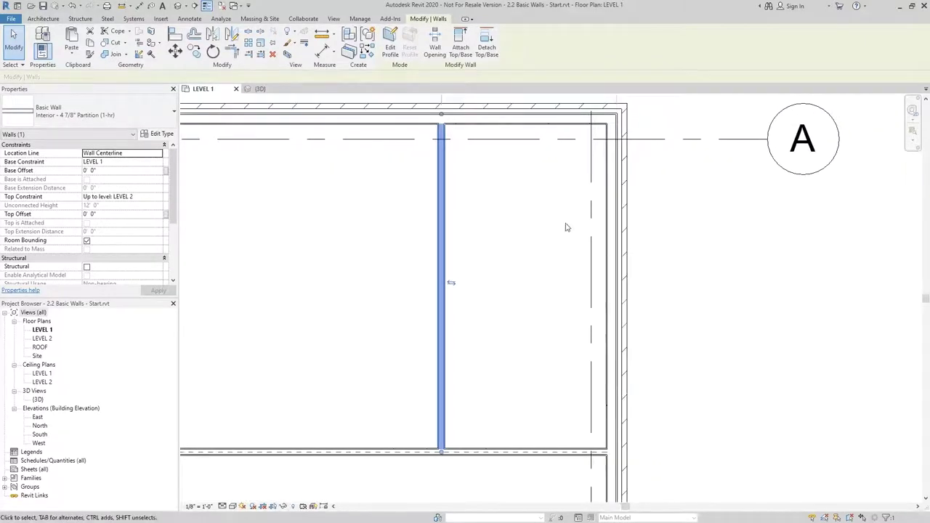
Place a 9'-0" aligned dimension from the exterior wall face to the partition, then select the partition
key("i")
scroll(614, 317, "up", 3)
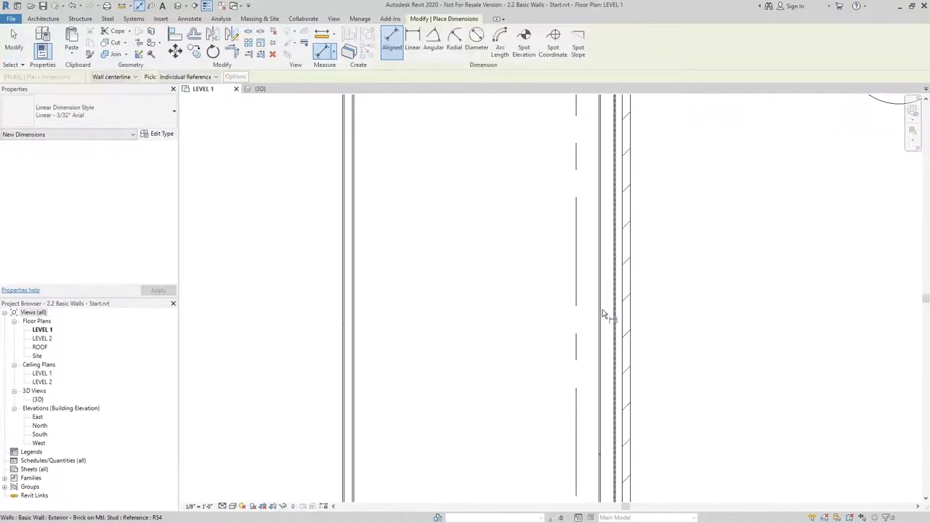
left_click(600, 314)
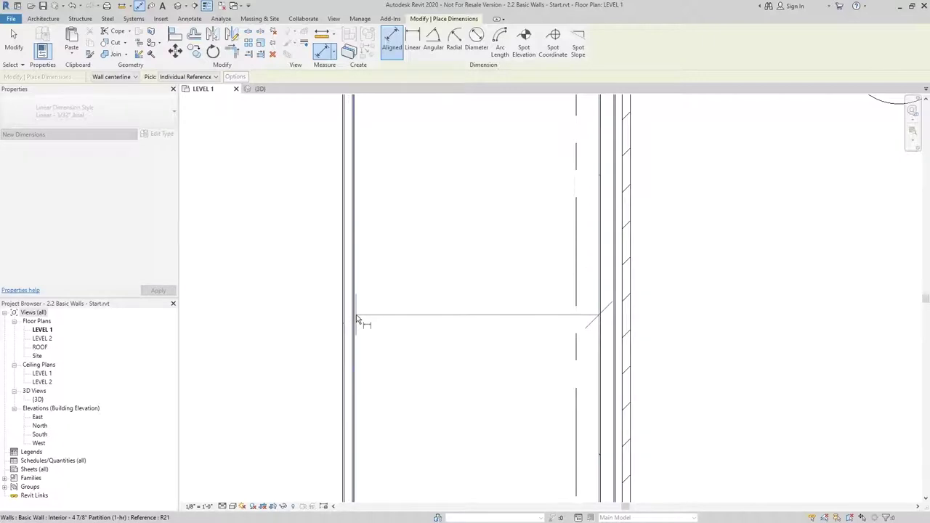
left_click(356, 314)
left_click(440, 314)
scroll(439, 315, "down", 2)
middle_click_drag(441, 264, 540, 276)
key("Escape")
key("Escape")
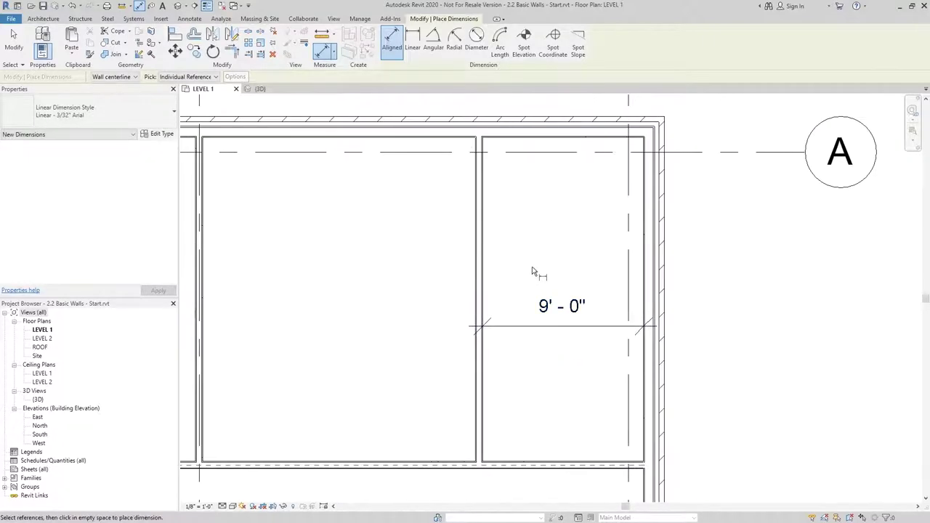
left_click(476, 237)
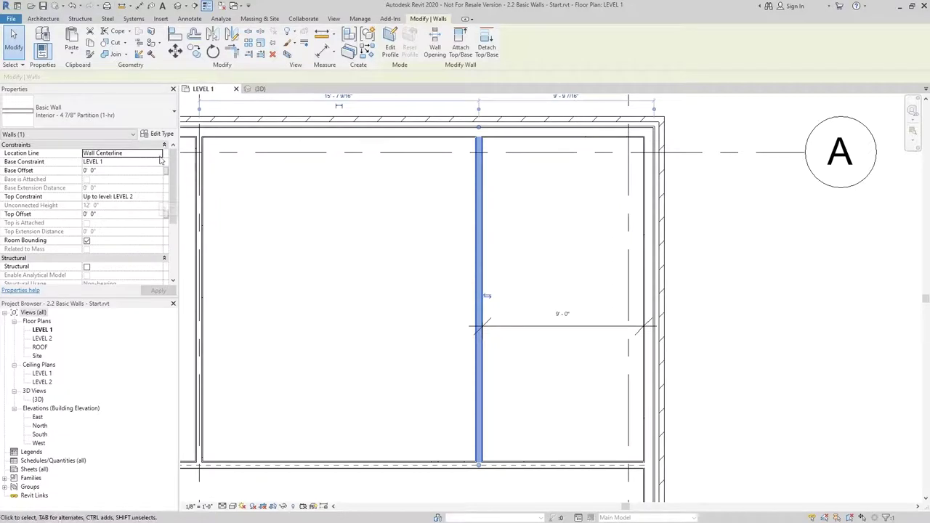
Set the partition's Location Line to Finish Face: Exterior
left_click(160, 154)
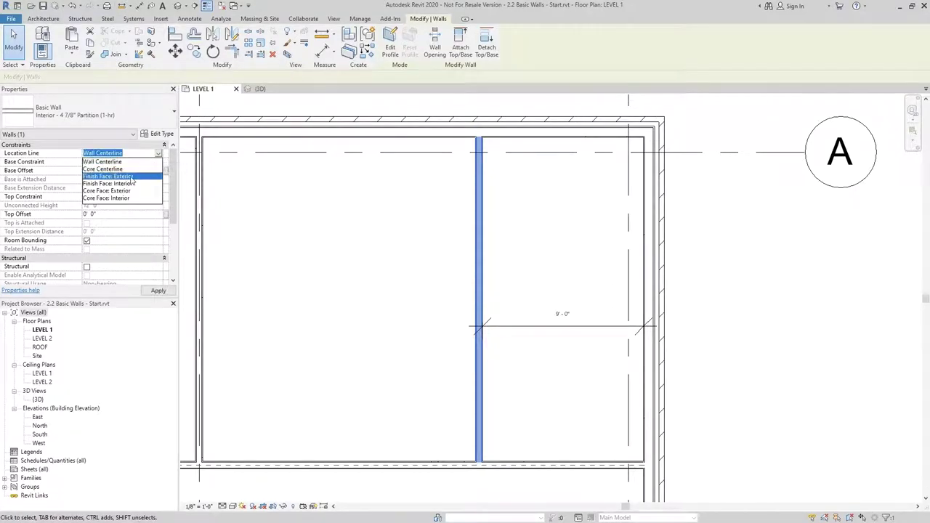
left_click(136, 176)
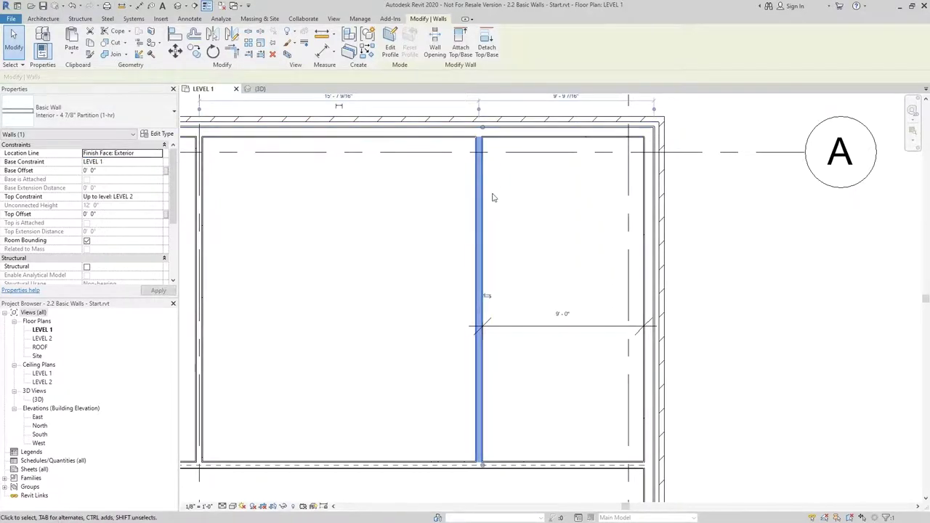
left_click(529, 403)
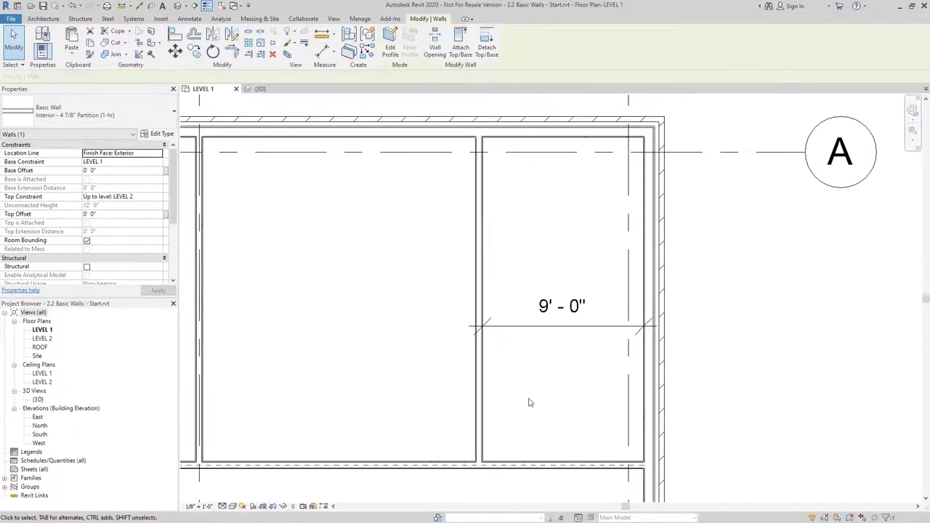
left_click(487, 245)
middle_click_drag(516, 252, 535, 229)
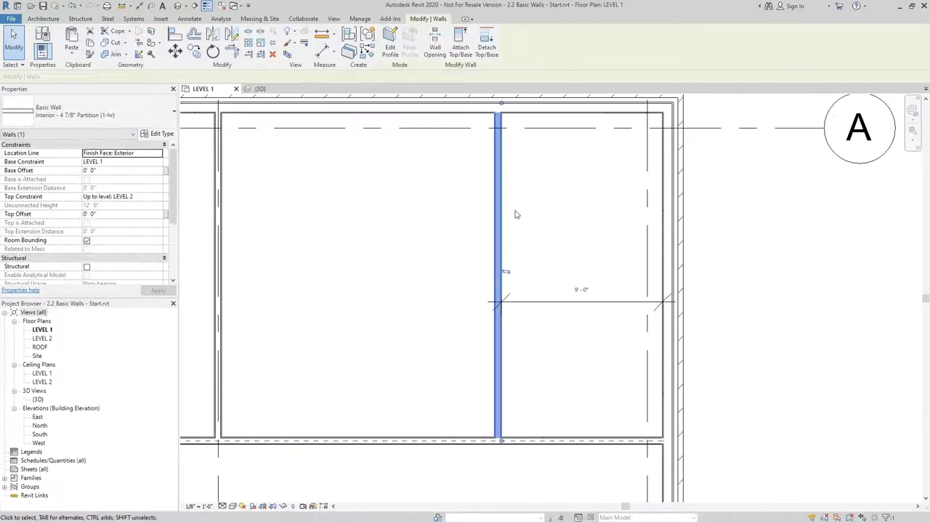
Change the partition type to Interior 6 1/8" Partition (2-hr), keeping the 9'-0" dimension
left_click(93, 110)
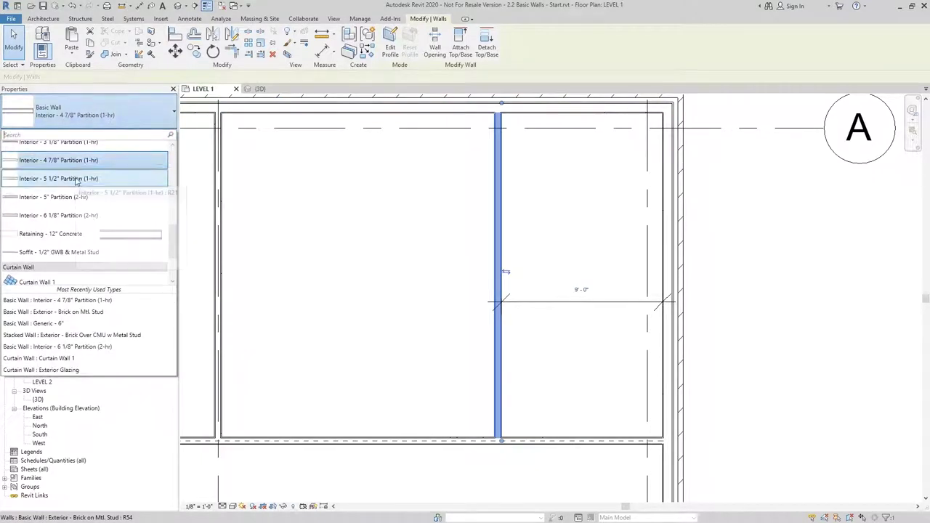
key("Escape")
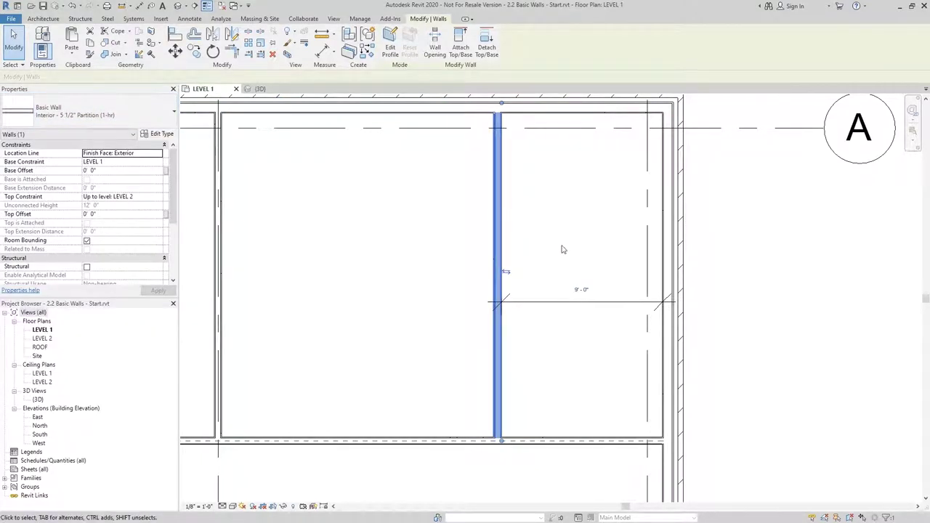
left_click(107, 116)
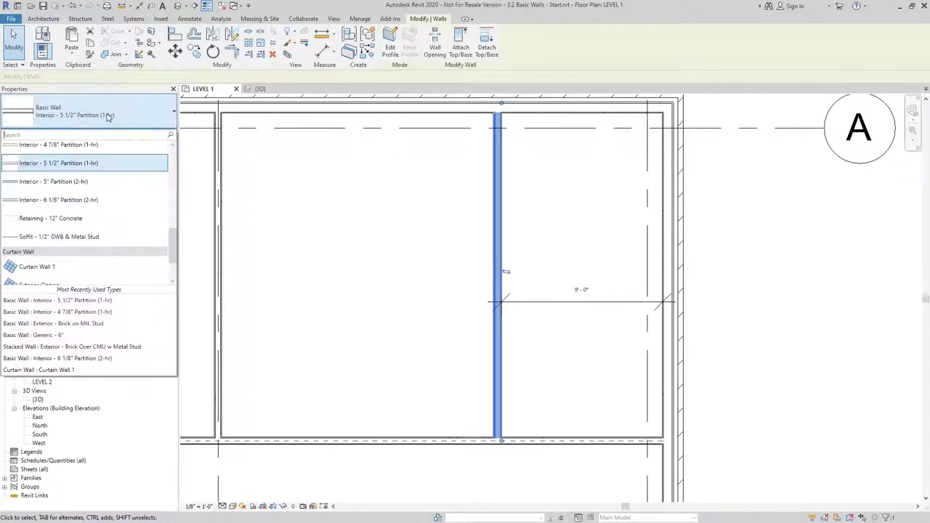
left_click(58, 200)
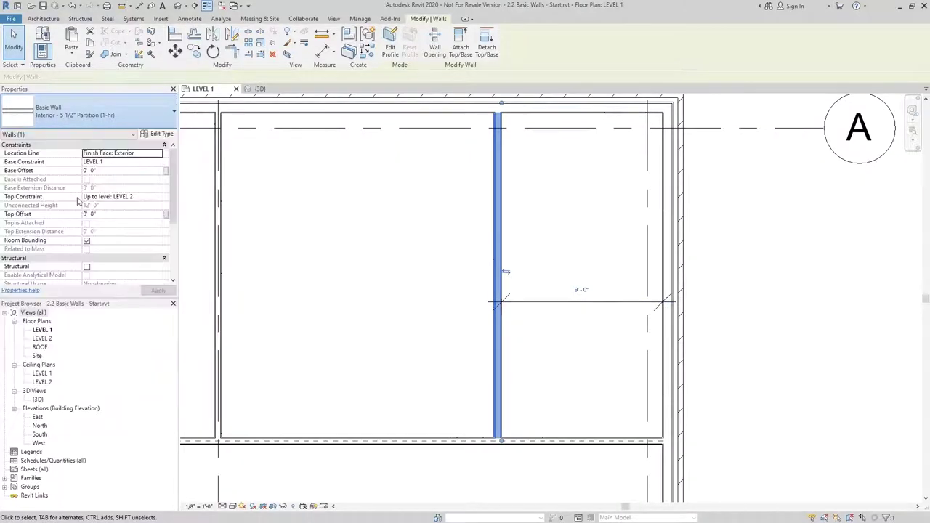
left_click(558, 254)
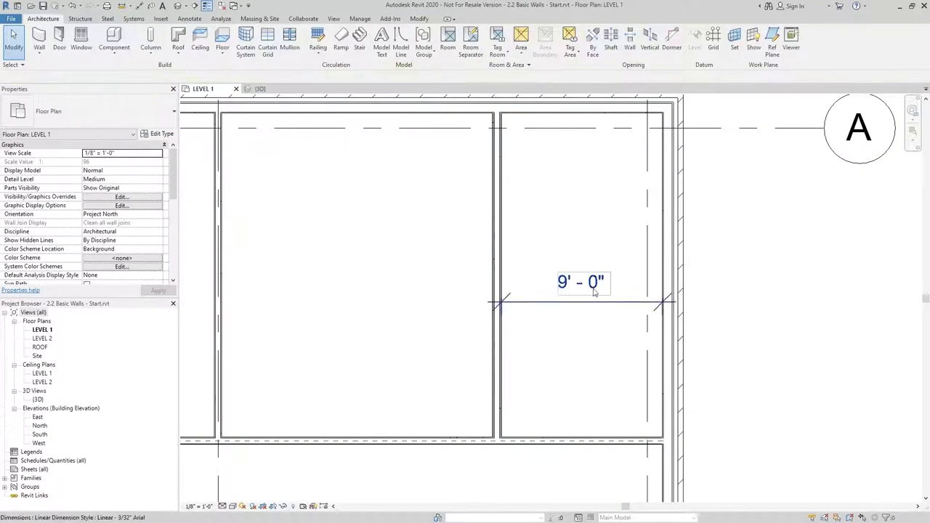
left_click(500, 164)
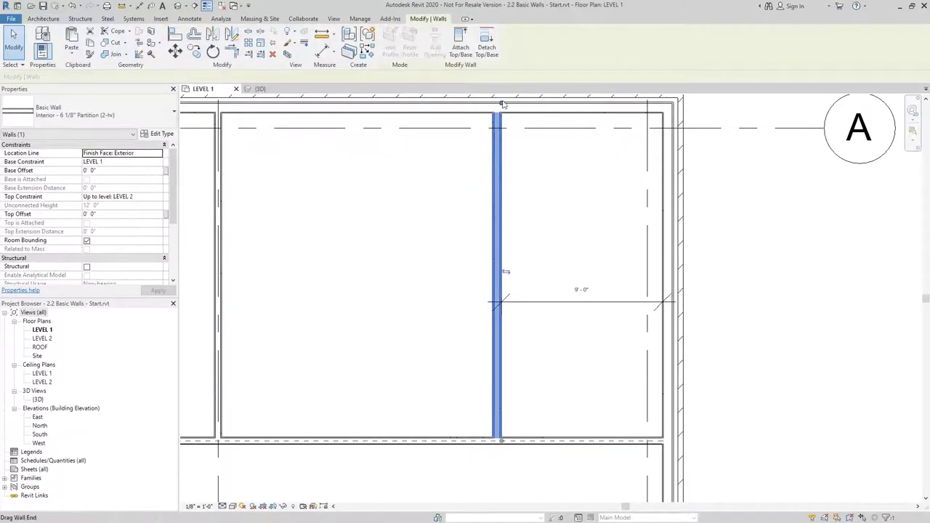
left_click(571, 218)
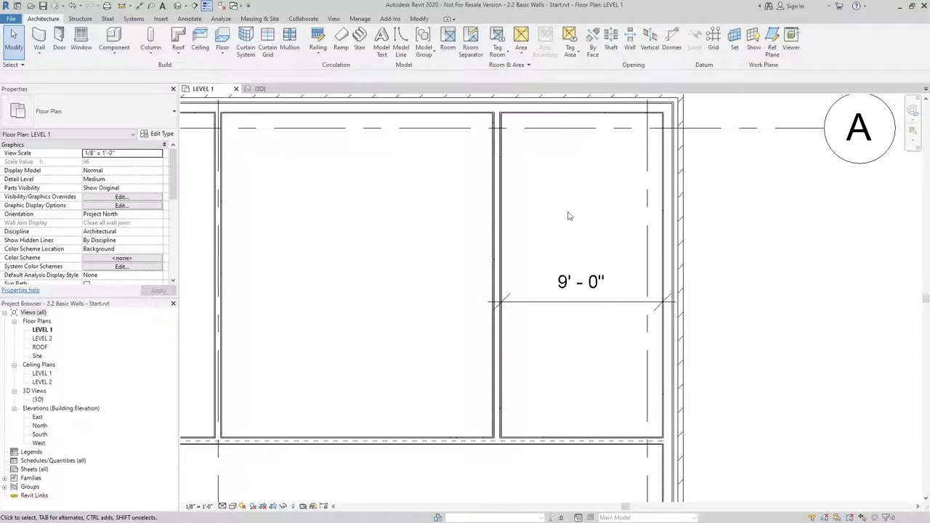
scroll(343, 282, "down", 3)
Open the LEVEL 2 floor plan and zoom it to fit with ZF
middle_click_drag(343, 281, 676, 276)
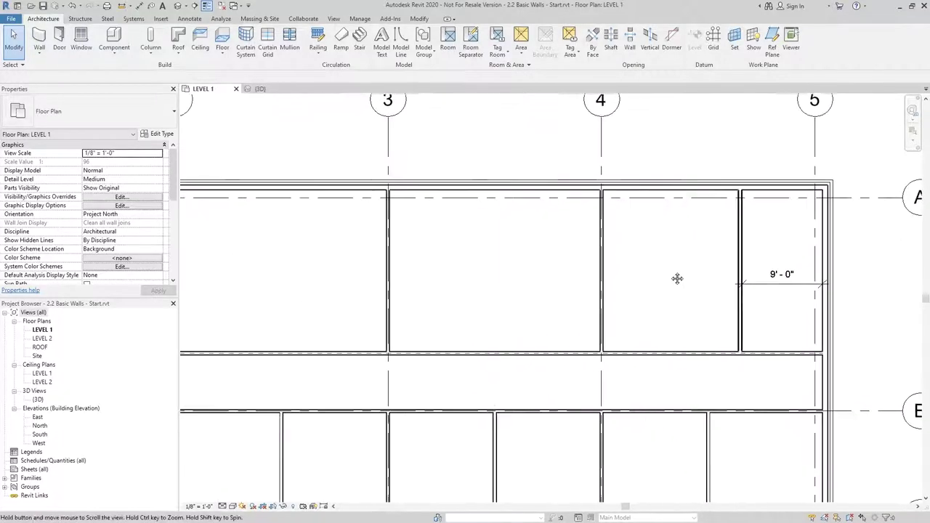
double_click(41, 338)
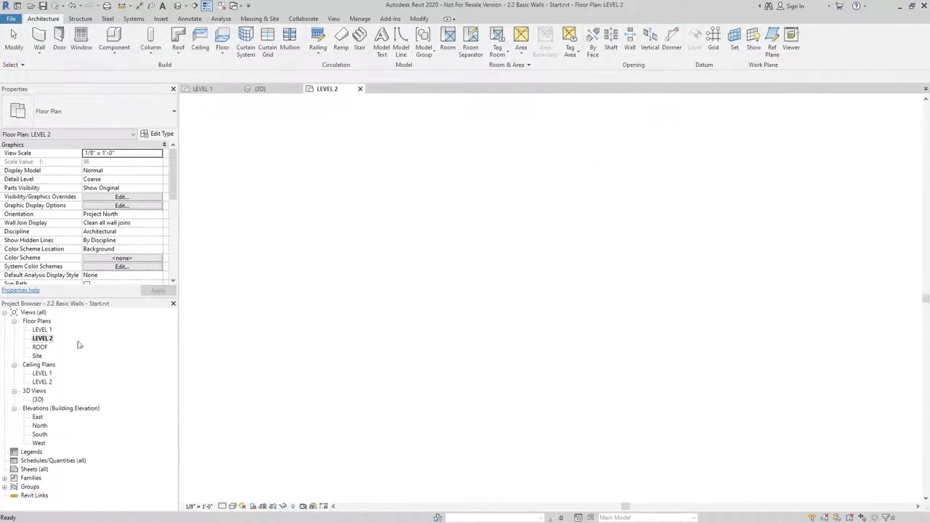
key("z")
key("f")
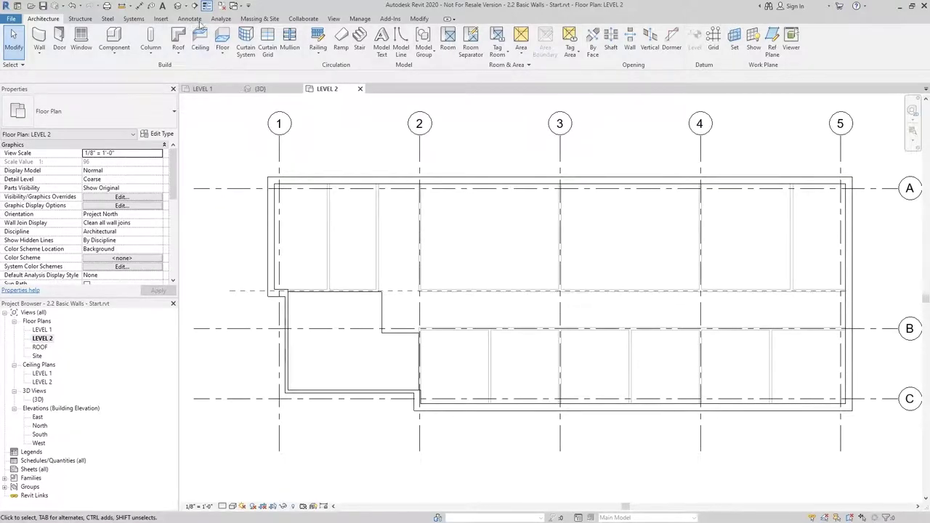
Orbit the Default 3D view to inspect the partitions, then return to the LEVEL 1 plan
left_click(177, 6)
middle_click_drag(530, 159, 554, 261, "shift")
scroll(332, 255, "up", 3)
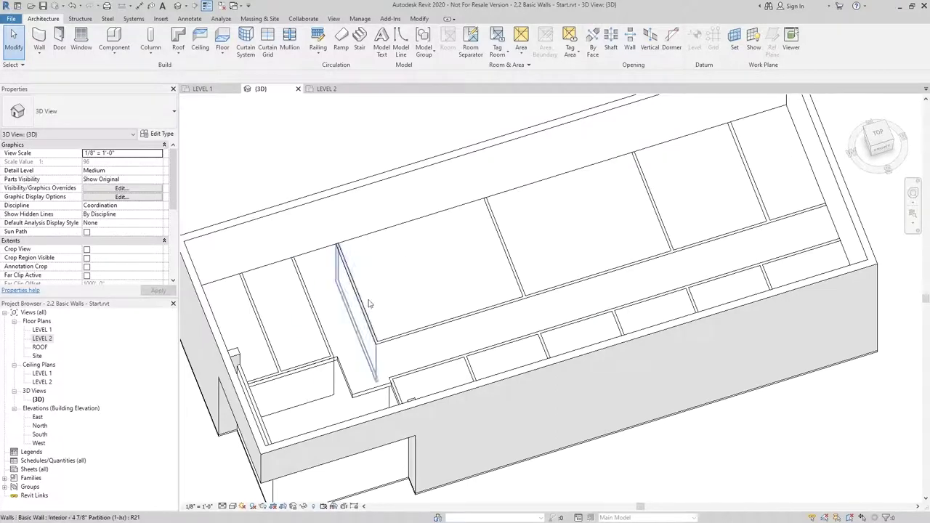
middle_click_drag(364, 247, 500, 271, "shift")
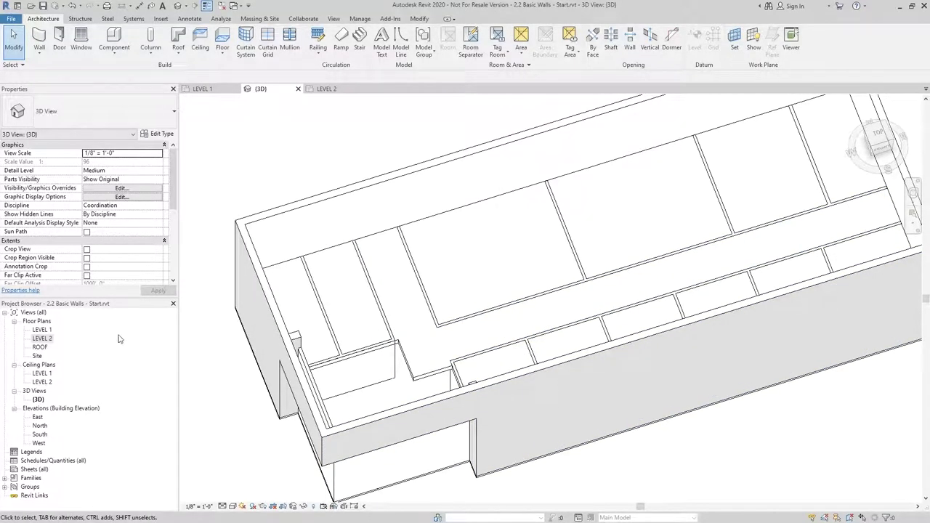
double_click(41, 330)
scroll(498, 306, "down", 5)
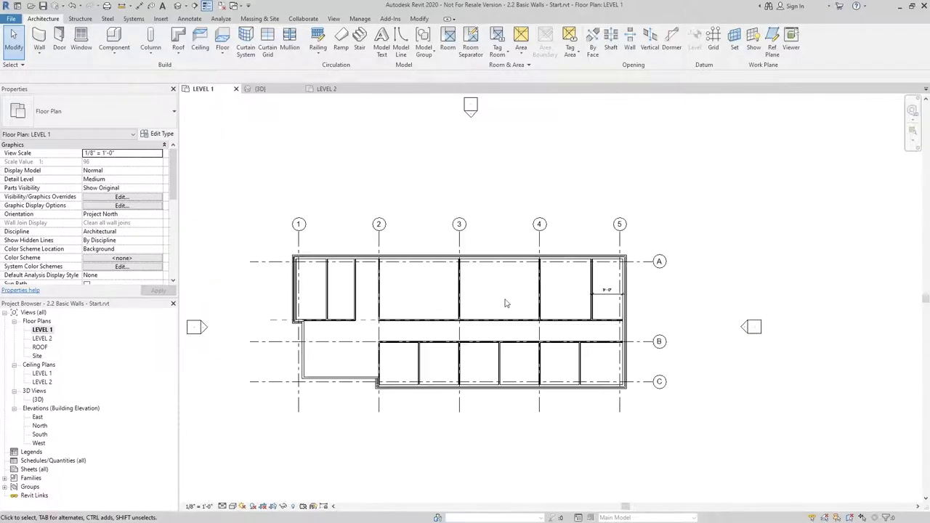
Cut a horizontal building section from left of grid 1 to past grid 5
left_click(195, 6)
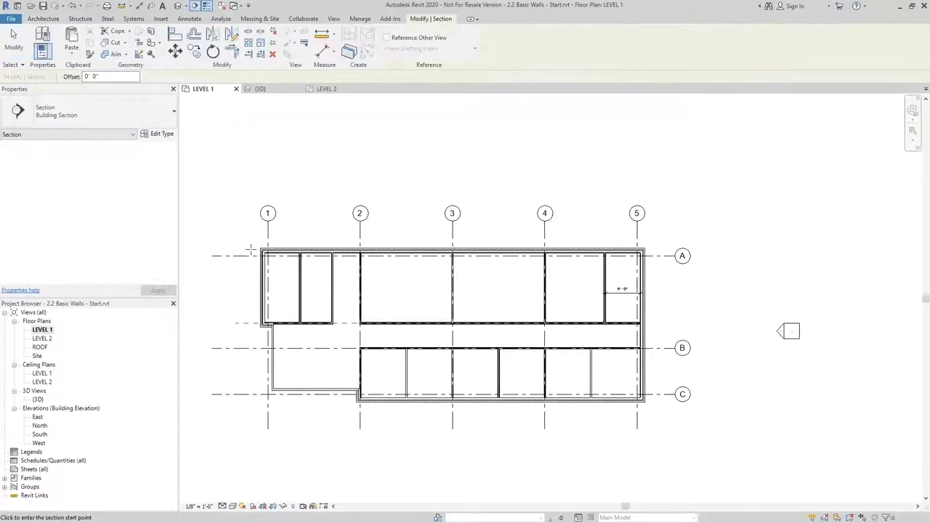
left_click(234, 278)
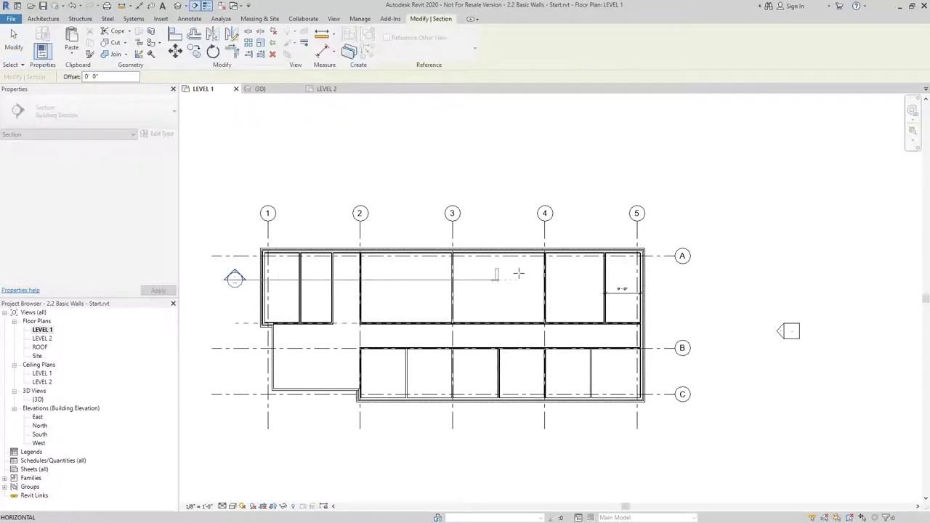
left_click(667, 279)
key("Escape")
key("Escape")
Open the Section 1 view and inspect the partition wall at grid 2
double_click(234, 278)
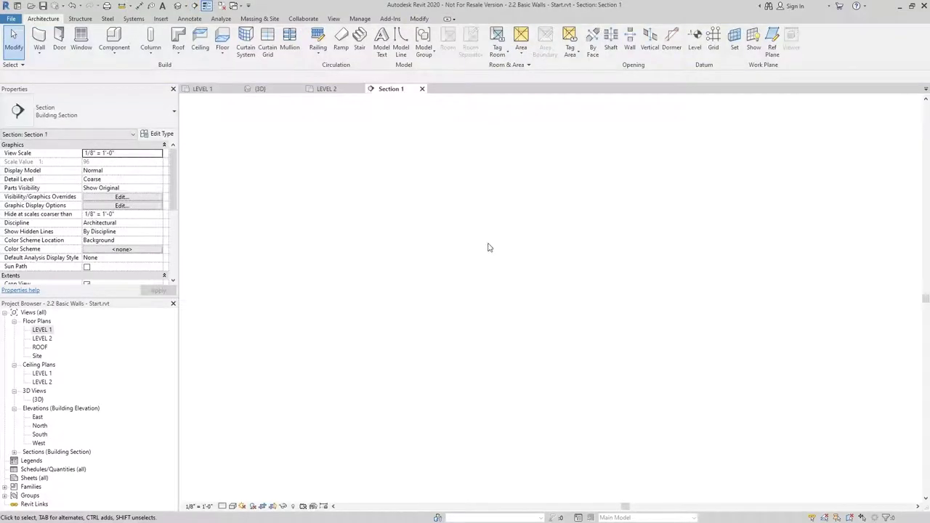
scroll(437, 319, "up", 5)
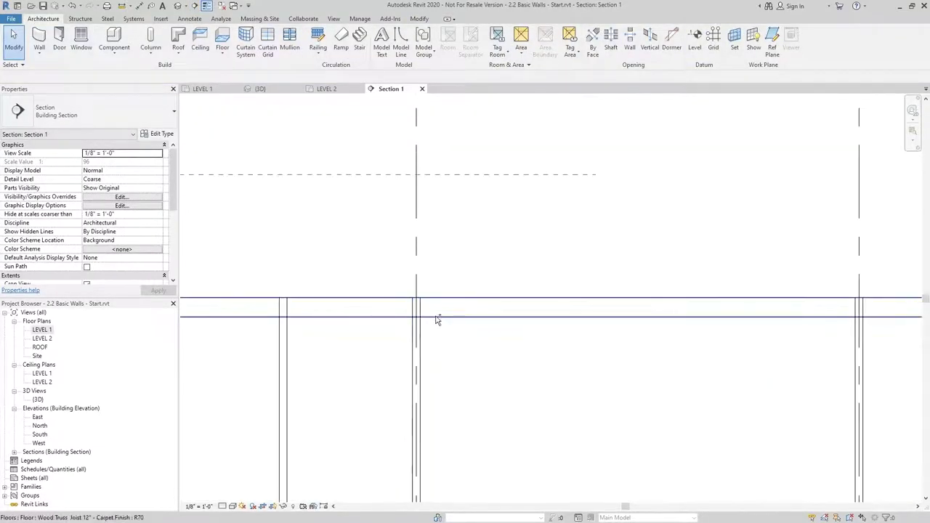
left_click(416, 343)
scroll(418, 305, "down", 2)
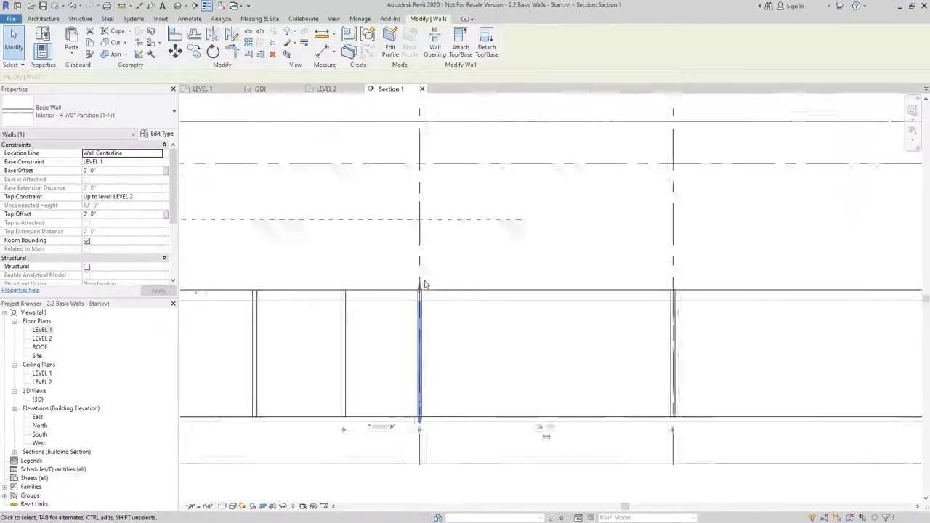
scroll(498, 270, "down", 2)
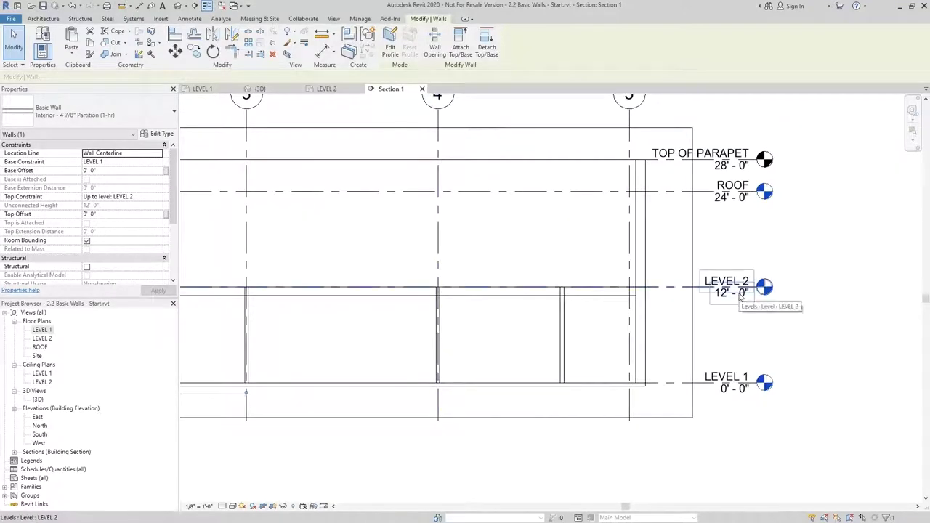
scroll(768, 220, "up", 4)
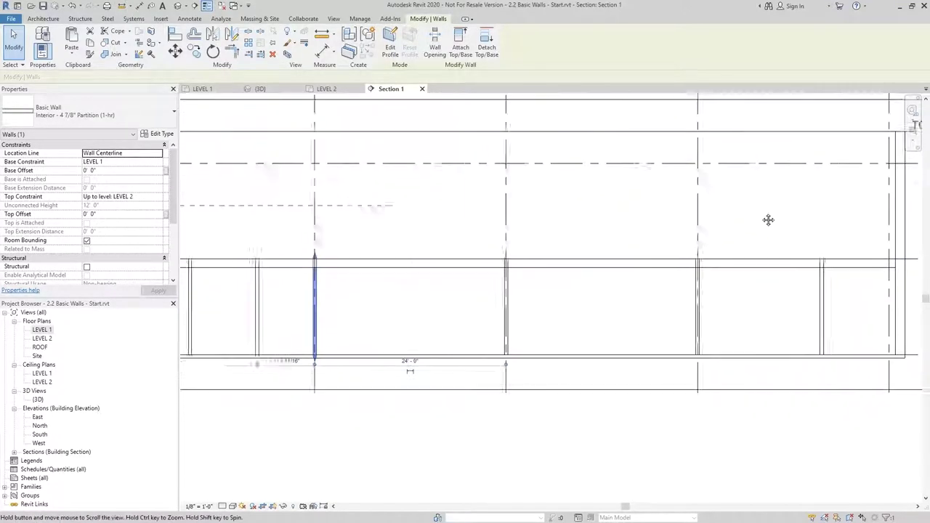
left_click(596, 229)
Select all instances of the grid-2 partition's wall type in the entire project
right_click(361, 288)
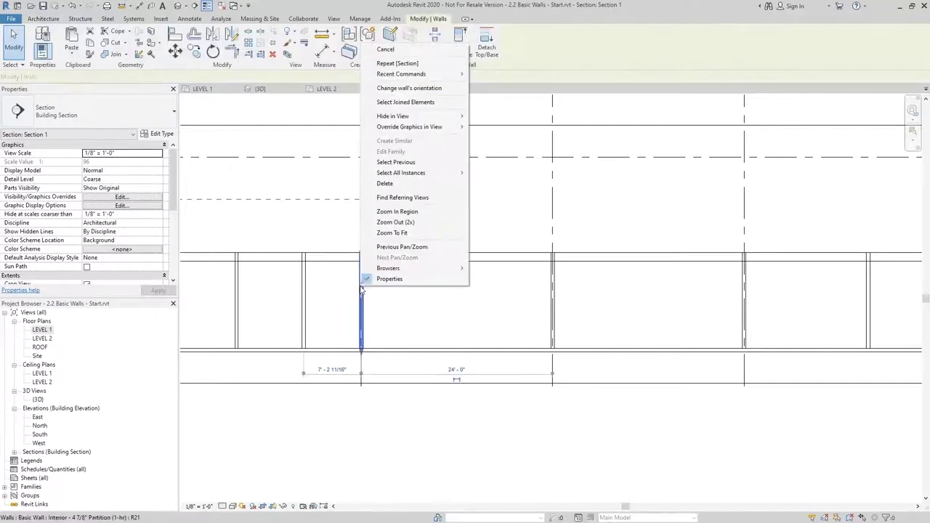
mouse_move(407, 173)
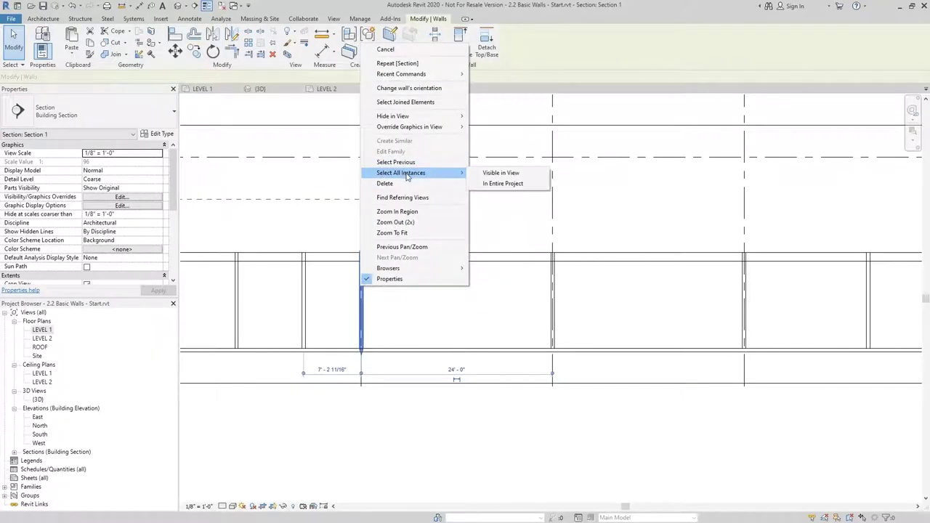
left_click(498, 185)
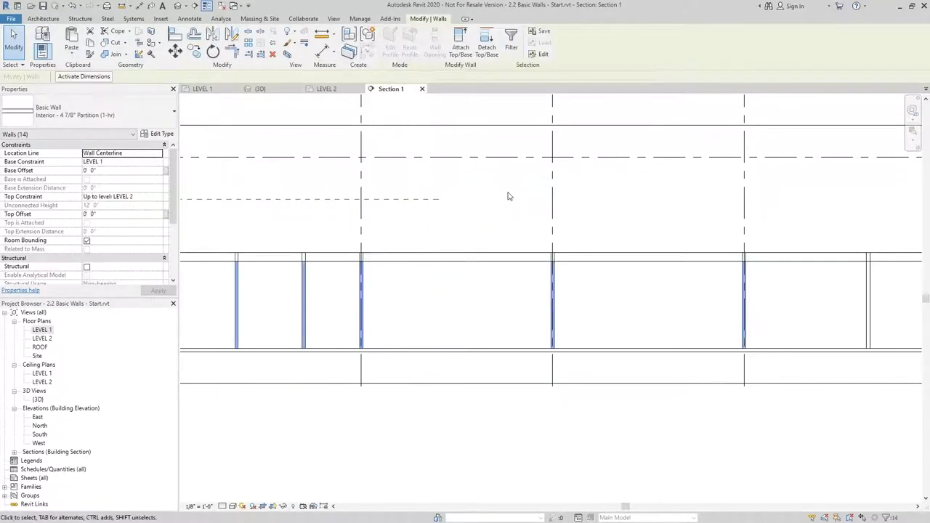
scroll(507, 196, "down", 4)
scroll(506, 197, "up", 1)
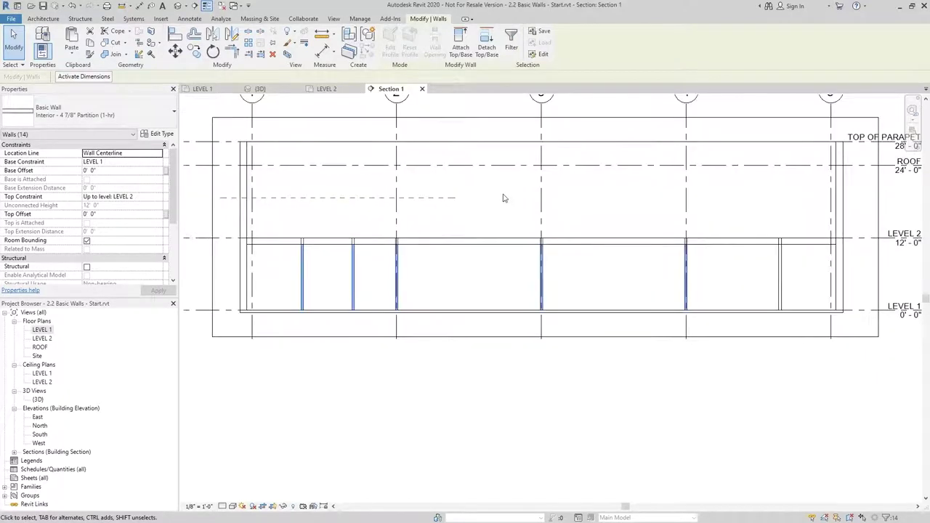
Attach the tops of the selected partitions to the LEVEL 2 floor
left_click(463, 36)
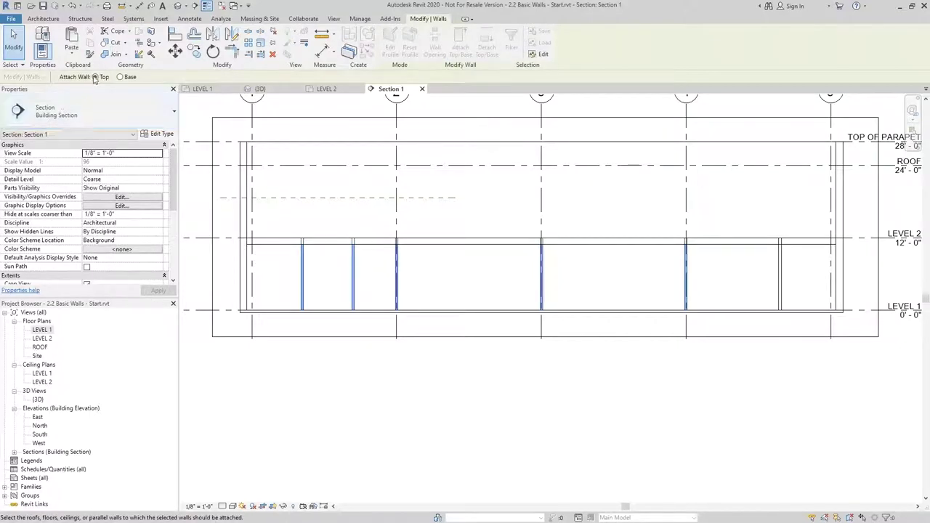
left_click(428, 248)
scroll(752, 237, "up", 3)
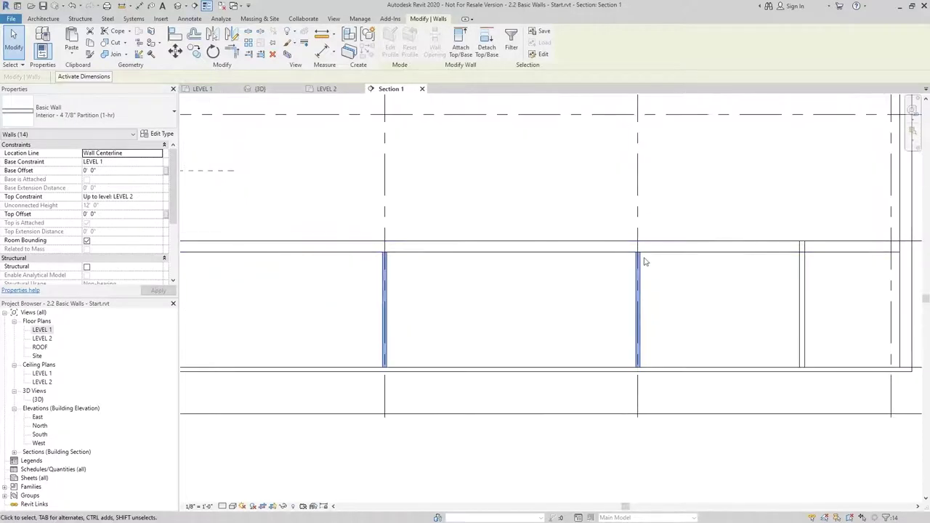
scroll(621, 295, "down", 2)
scroll(484, 288, "up", 2)
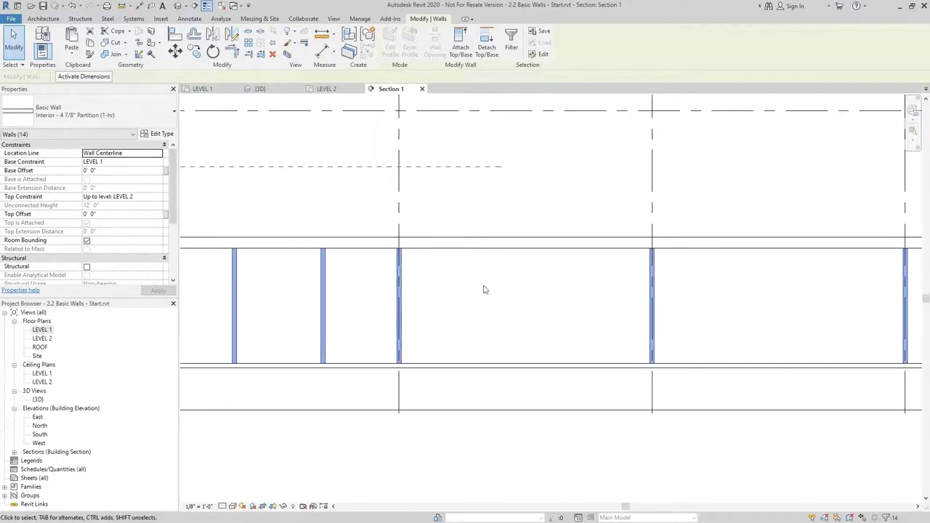
middle_click_drag(484, 288, 583, 266)
left_click(383, 267)
scroll(515, 283, "down", 3)
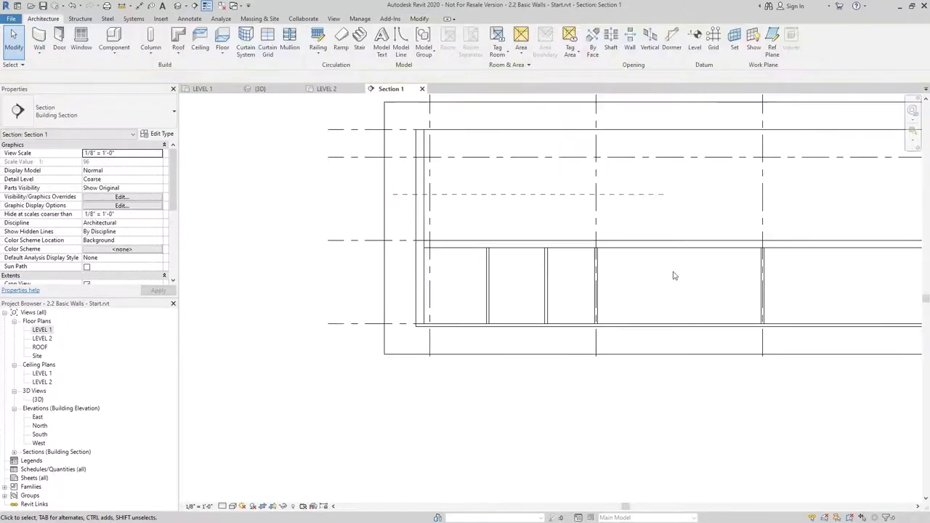
middle_click_drag(713, 313, 598, 228)
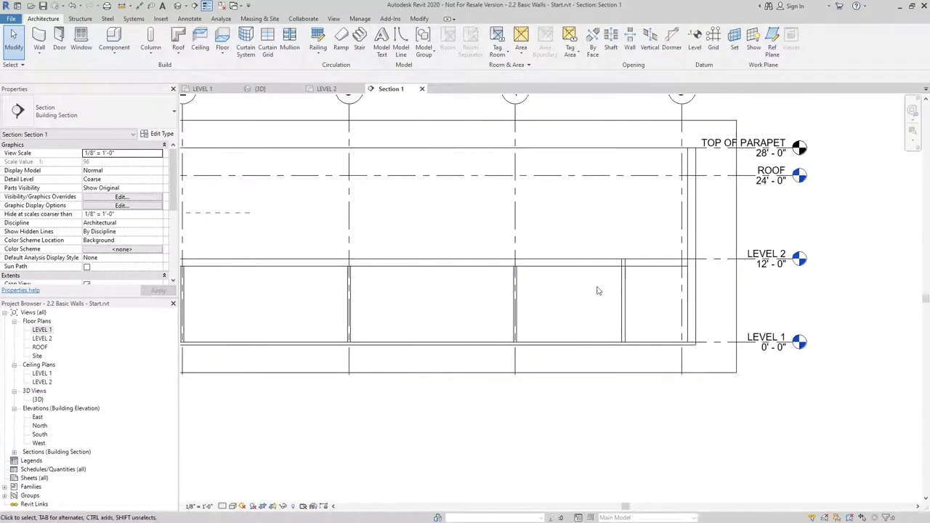
scroll(638, 276, "up", 3)
Select every Interior - 4 7/8" Partition (1-hr) wall via Select All Instances > In Entire Project
left_click(637, 272)
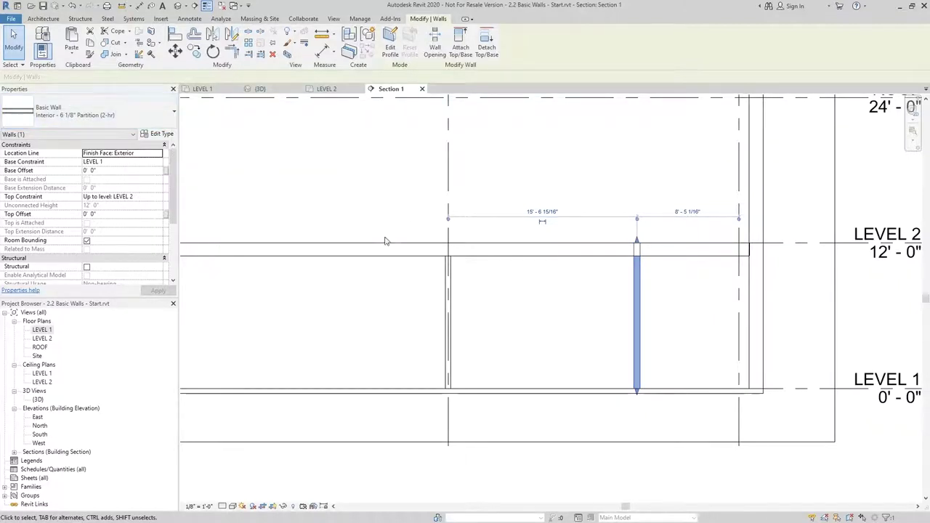
key("Escape")
left_click(448, 284)
right_click(447, 284)
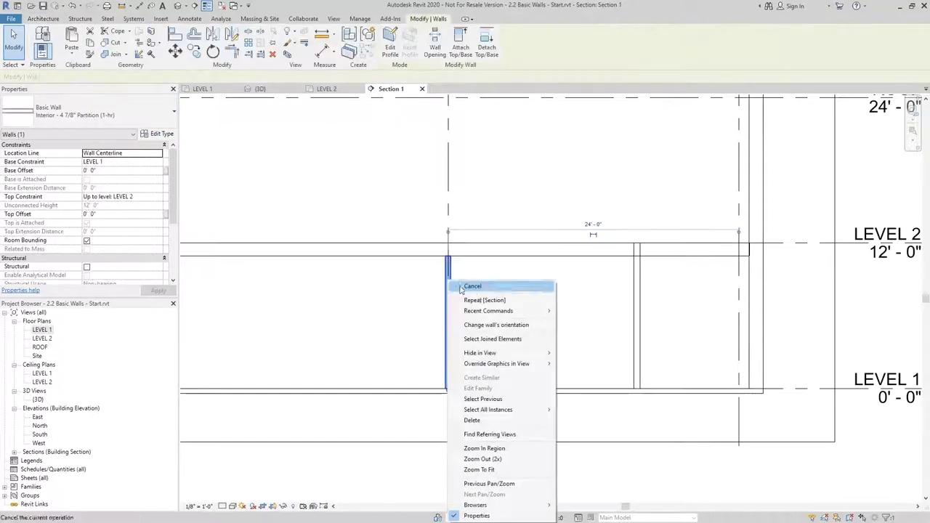
mouse_move(512, 411)
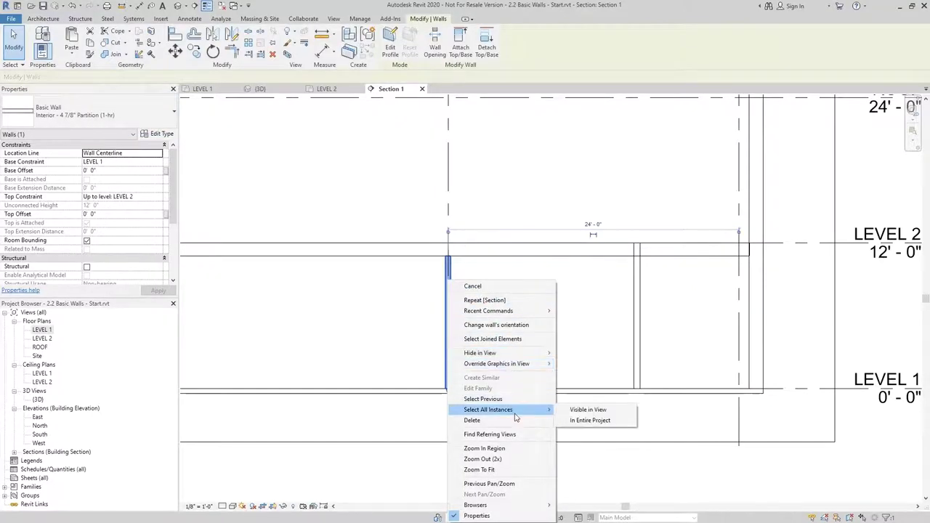
left_click(590, 421)
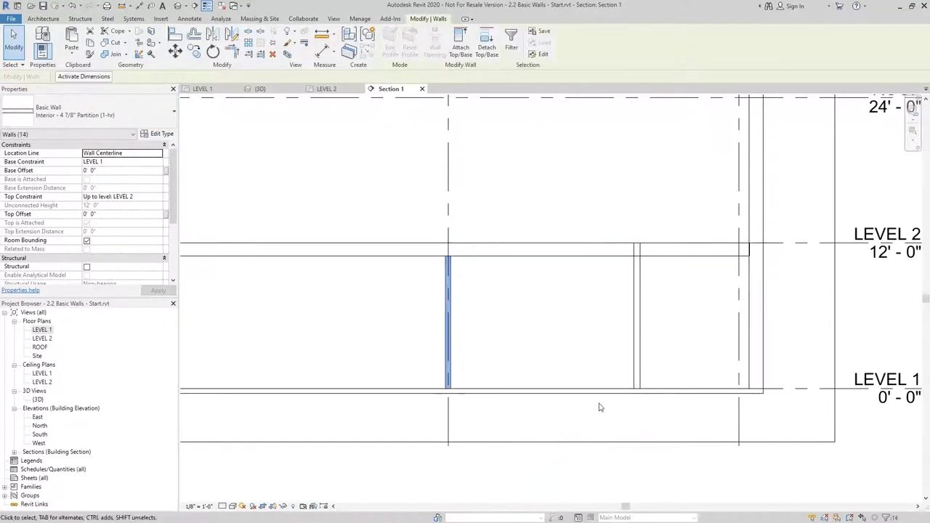